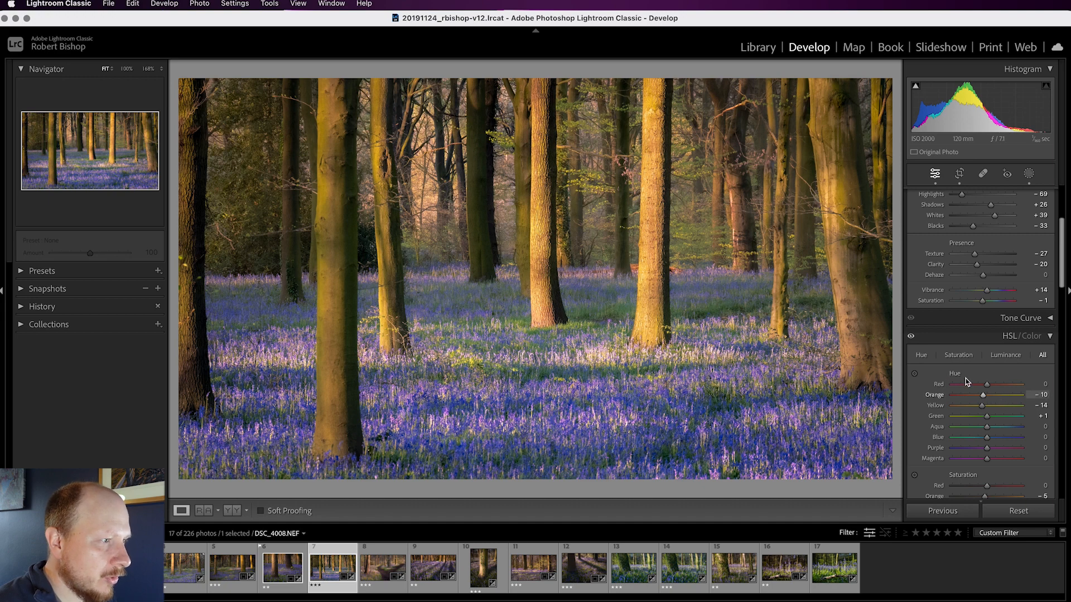
Set the HSL hue to -20 for Purple and -27 for Magenta, comparing the photo with and without the HSL adjustments.
{"action": "left_click", "coordinate": [911, 338]}
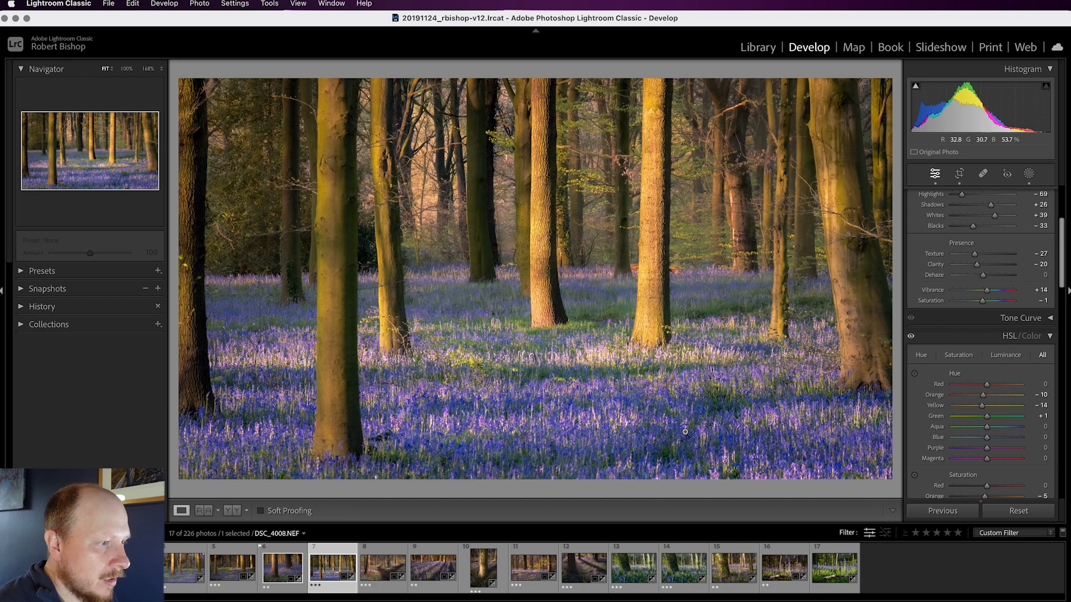
{"action": "scroll", "coordinate": [982, 431], "scroll_direction": "down", "scroll_amount": 3}
{"action": "scroll", "coordinate": [982, 431], "scroll_direction": "down", "scroll_amount": 1}
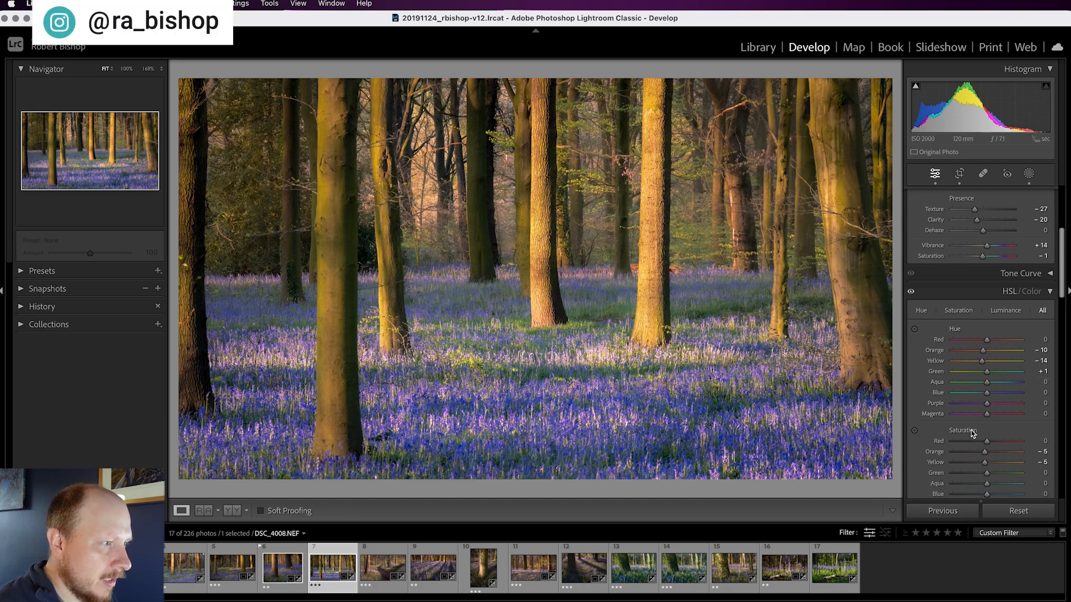
{"action": "scroll", "coordinate": [972, 378], "scroll_direction": "down", "scroll_amount": 4}
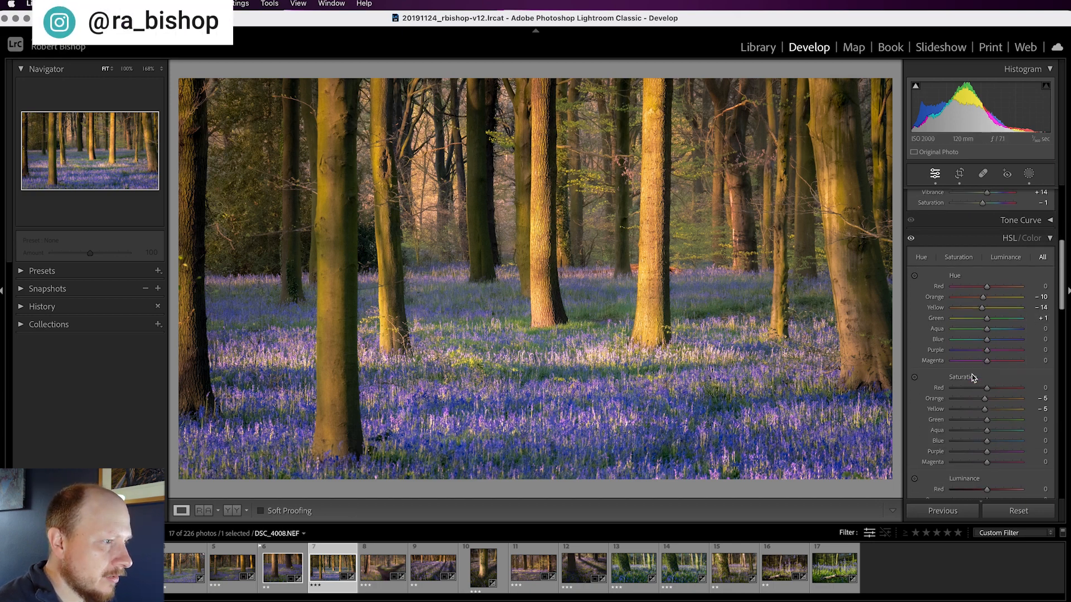
{"action": "scroll", "coordinate": [974, 379], "scroll_direction": "down", "scroll_amount": 3}
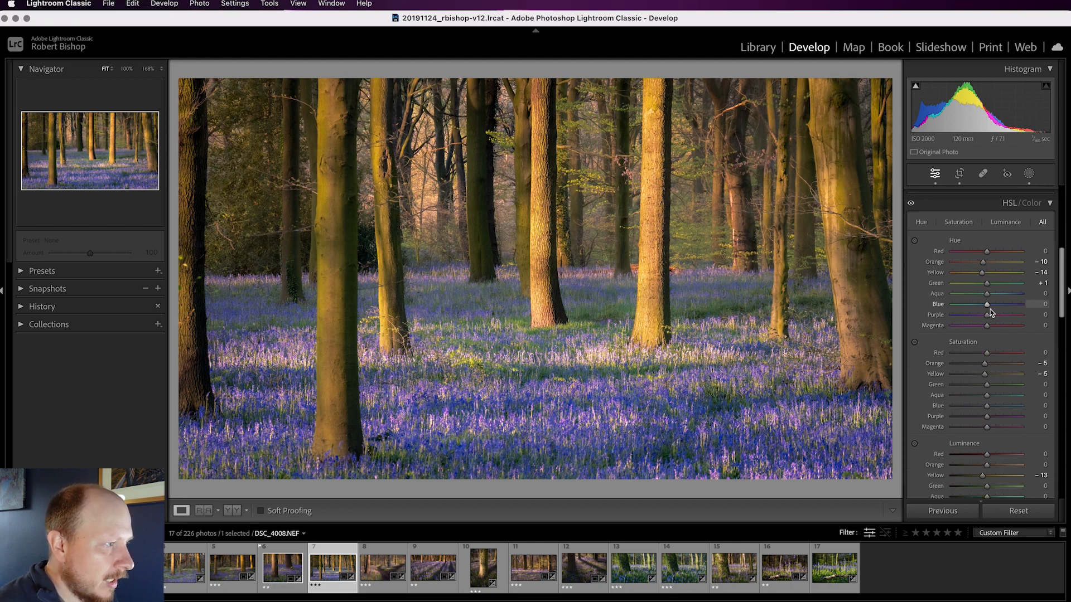
{"action": "mouse_move", "coordinate": [987, 306]}
{"action": "left_mouse_down"}
{"action": "mouse_move", "coordinate": [952, 307]}
{"action": "mouse_move", "coordinate": [1064, 310]}
{"action": "mouse_move", "coordinate": [985, 304]}
{"action": "mouse_move", "coordinate": [988, 321]}
{"action": "mouse_move", "coordinate": [977, 319]}
{"action": "left_mouse_up"}
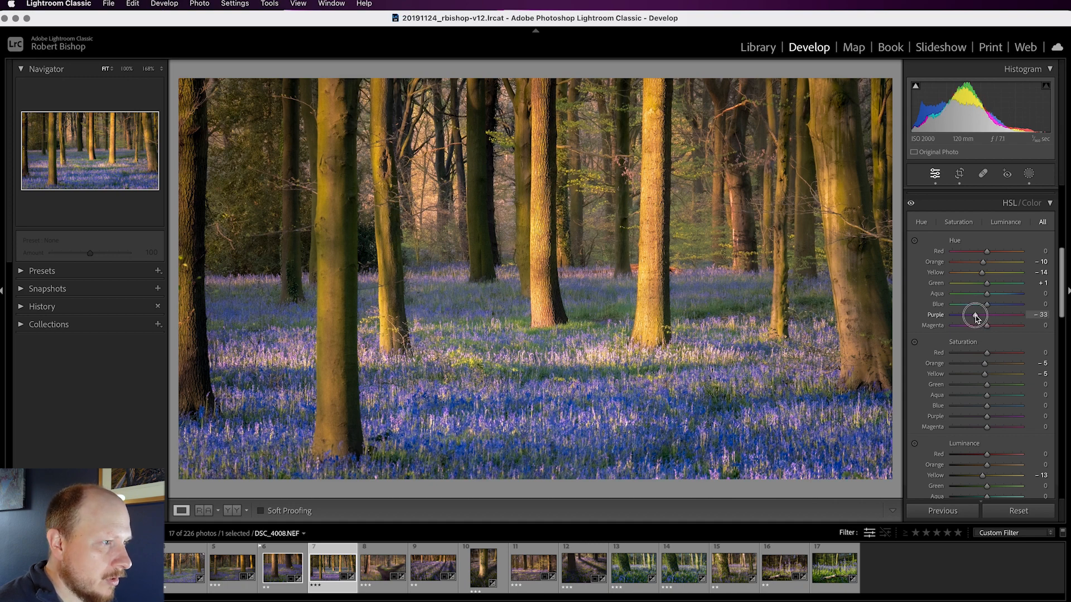
{"action": "left_click_drag", "start_coordinate": [977, 319], "coordinate": [982, 317]}
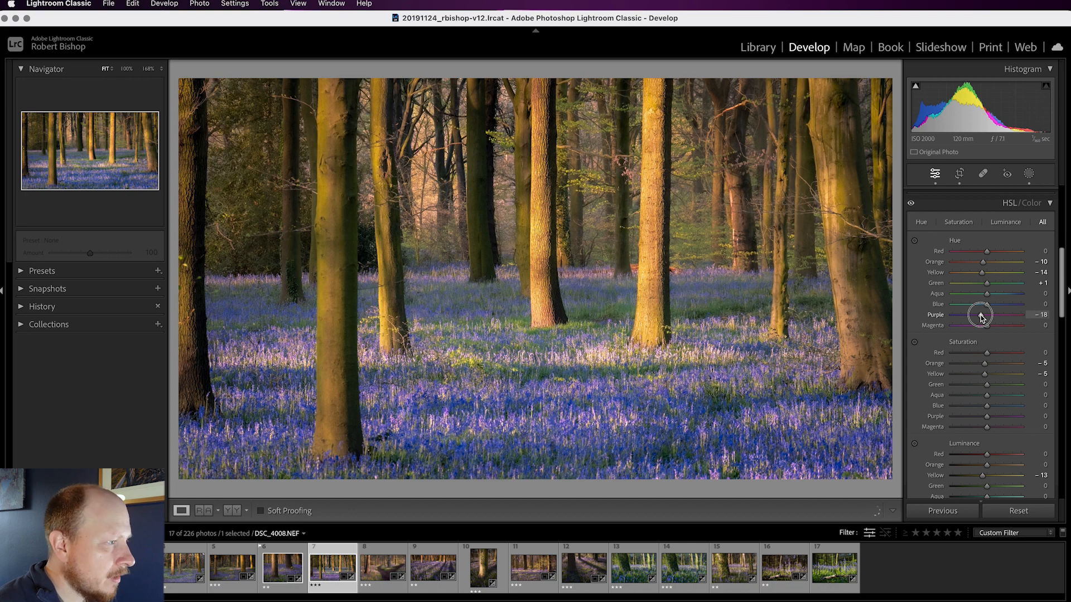
{"action": "mouse_move", "coordinate": [982, 317]}
{"action": "left_mouse_down"}
{"action": "mouse_move", "coordinate": [988, 329]}
{"action": "mouse_move", "coordinate": [969, 330]}
{"action": "mouse_move", "coordinate": [979, 329]}
{"action": "left_mouse_up"}
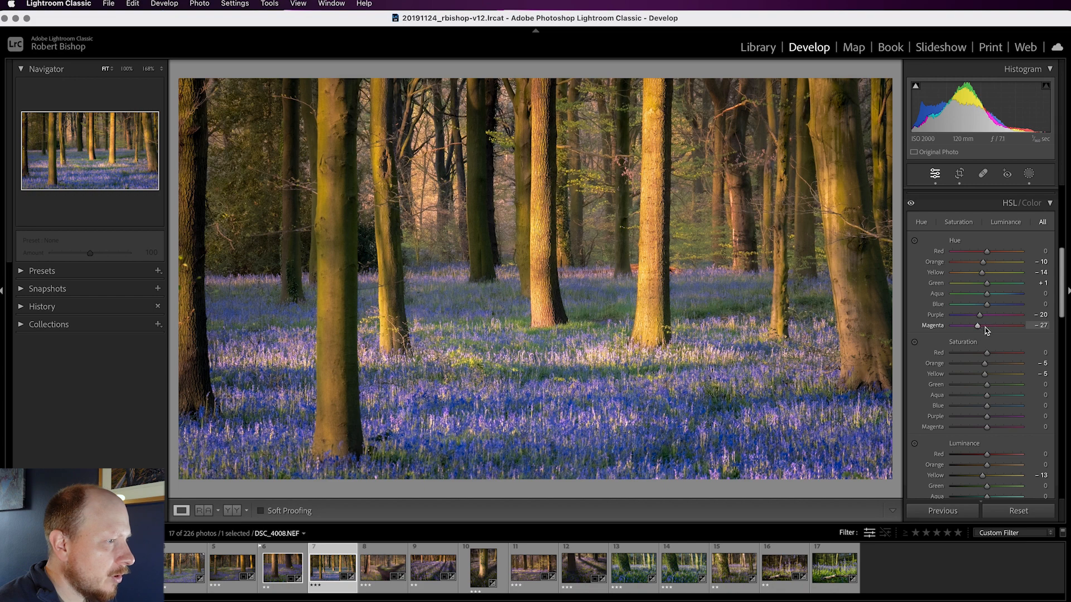
{"action": "left_click", "coordinate": [912, 205]}
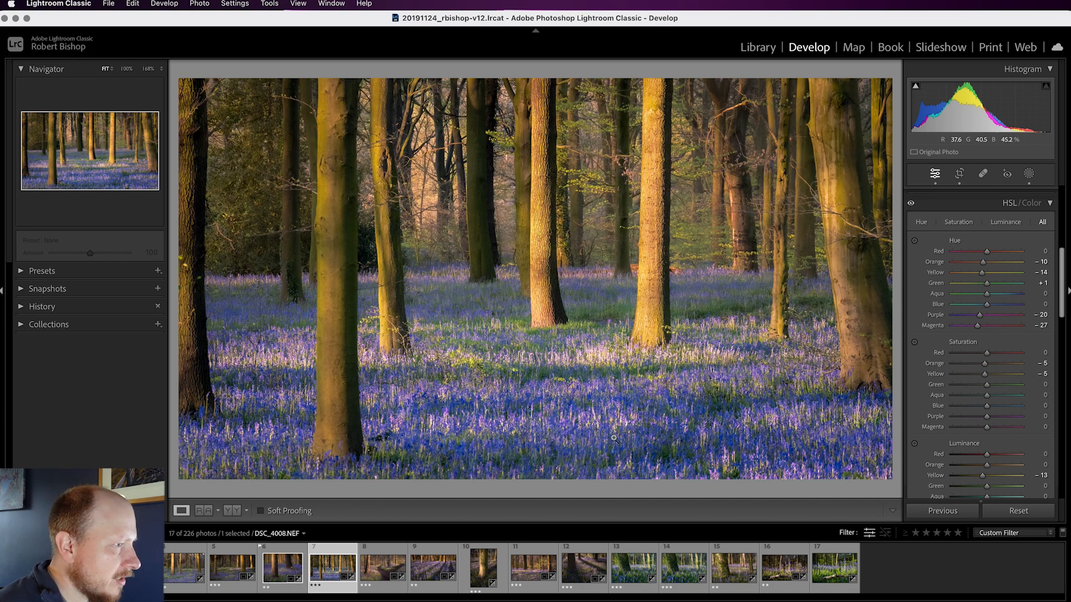
Lower the HSL saturation to -15 for Blue, -17 for Purple and -12 for Magenta while checking the bluebells up close.
{"action": "left_click", "coordinate": [494, 413]}
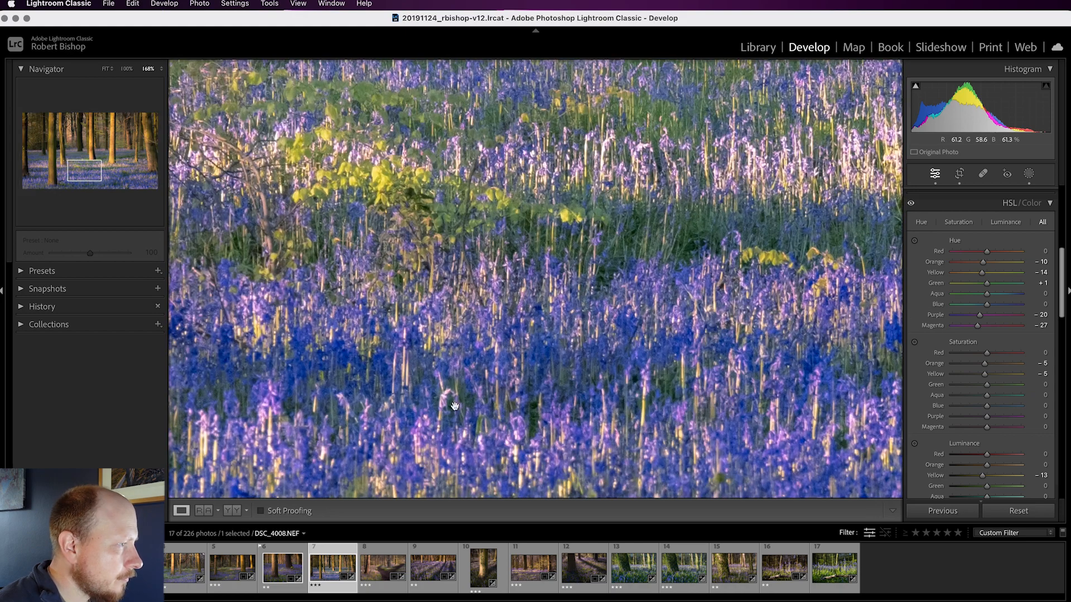
{"action": "left_click_drag", "start_coordinate": [455, 406], "coordinate": [612, 354]}
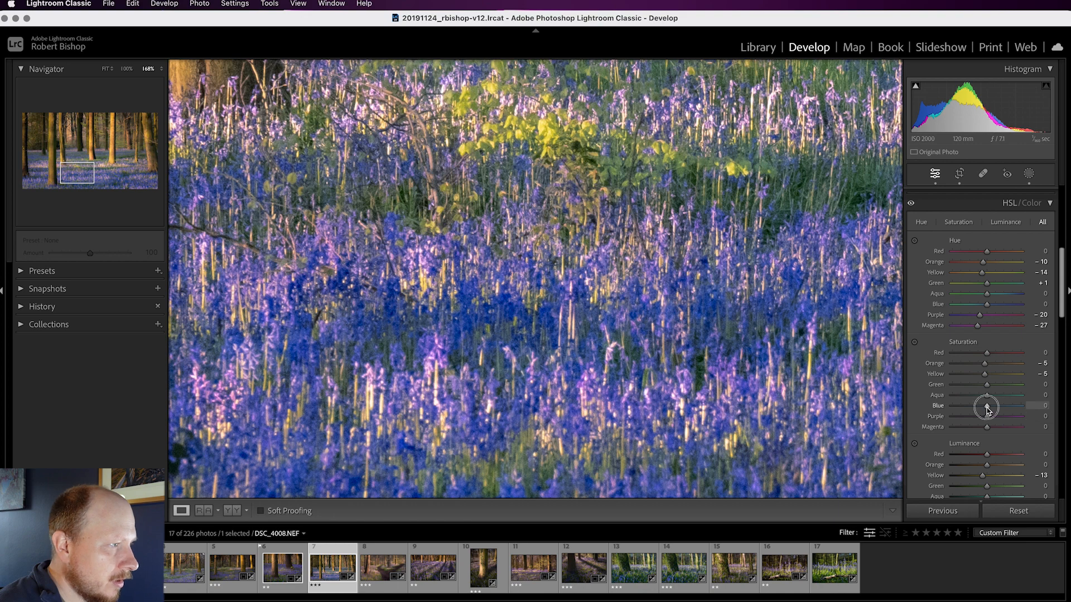
{"action": "left_click_drag", "start_coordinate": [985, 406], "coordinate": [978, 426]}
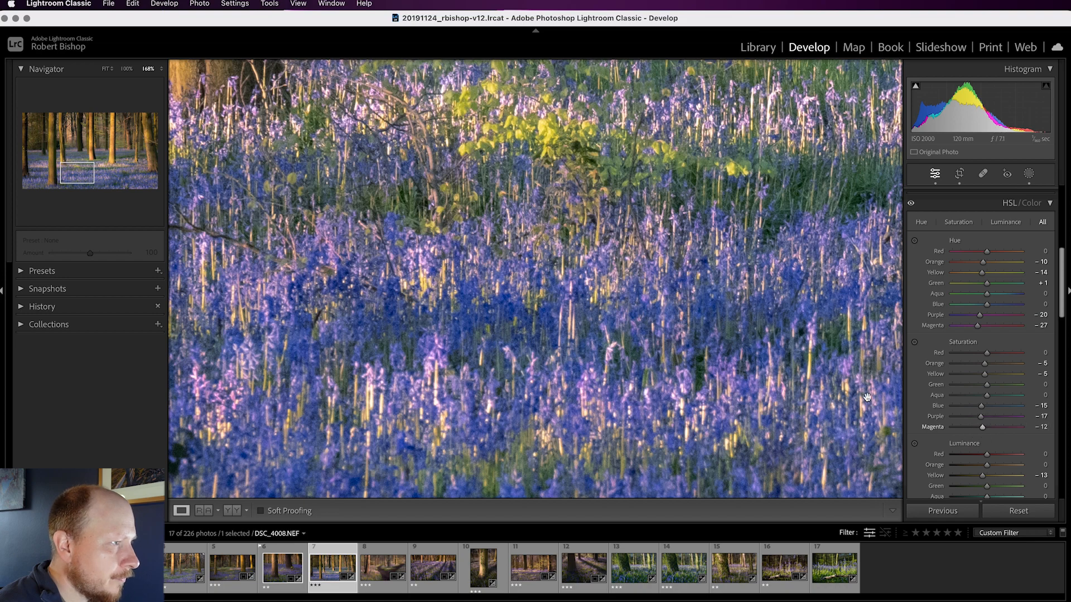
{"action": "key", "text": "z"}
{"action": "scroll", "coordinate": [977, 434], "scroll_direction": "down", "scroll_amount": 3}
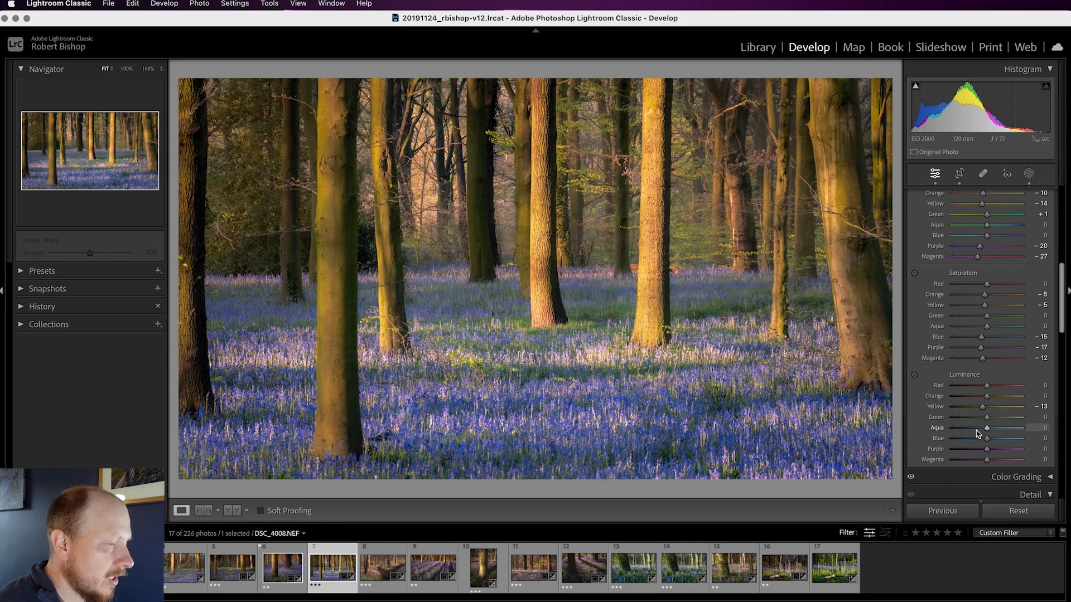
Try cooling the whole photo's white balance temperature to 3,920, and return it to 4,553.
{"action": "scroll", "coordinate": [974, 426], "scroll_direction": "up", "scroll_amount": 10}
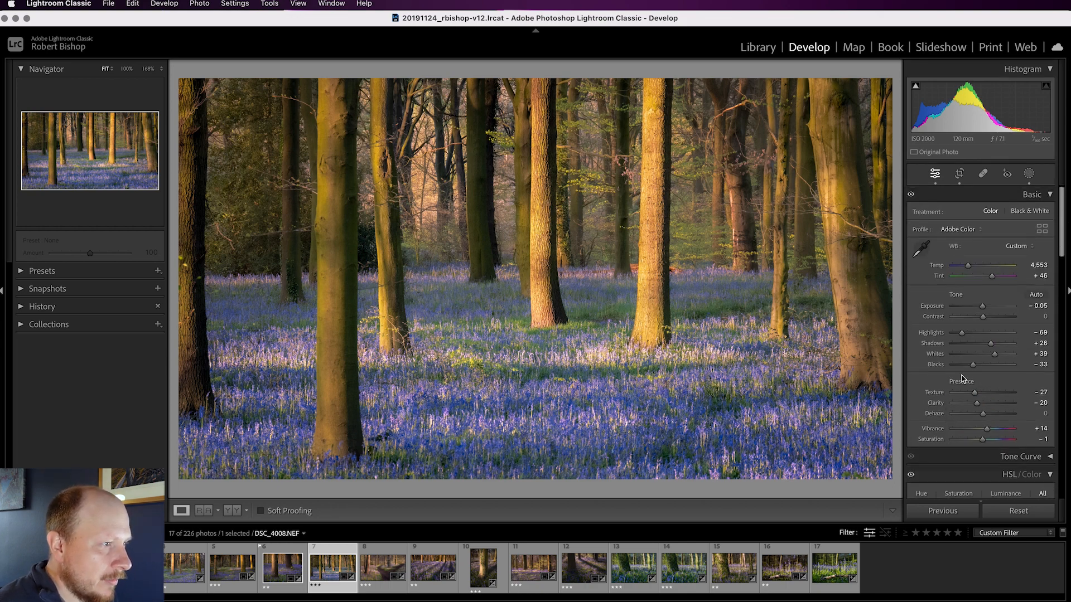
{"action": "left_click_drag", "start_coordinate": [969, 269], "coordinate": [966, 268]}
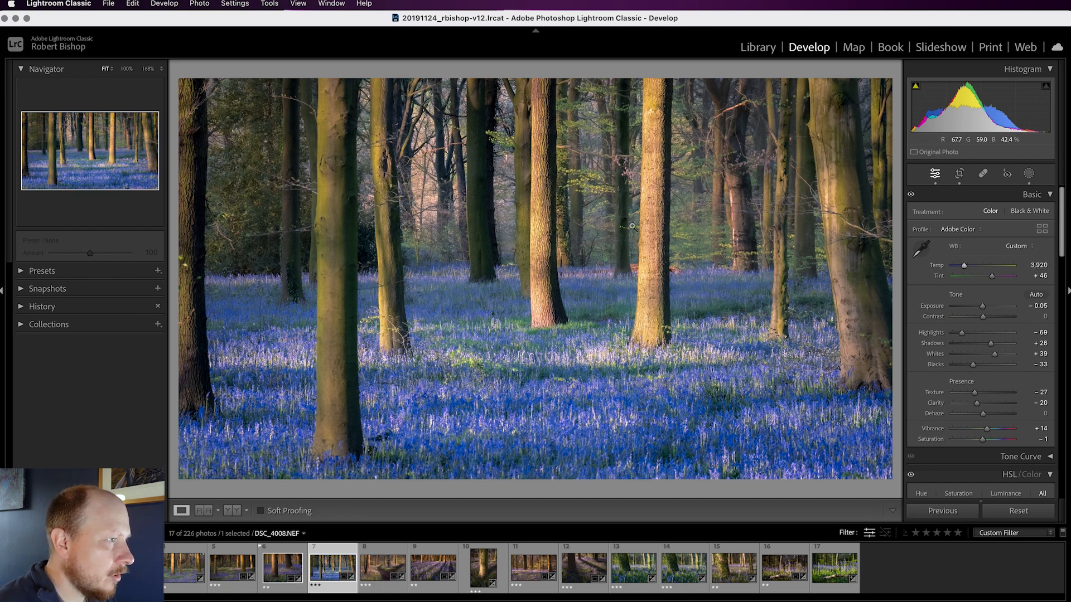
{"action": "left_click_drag", "start_coordinate": [964, 266], "coordinate": [968, 266]}
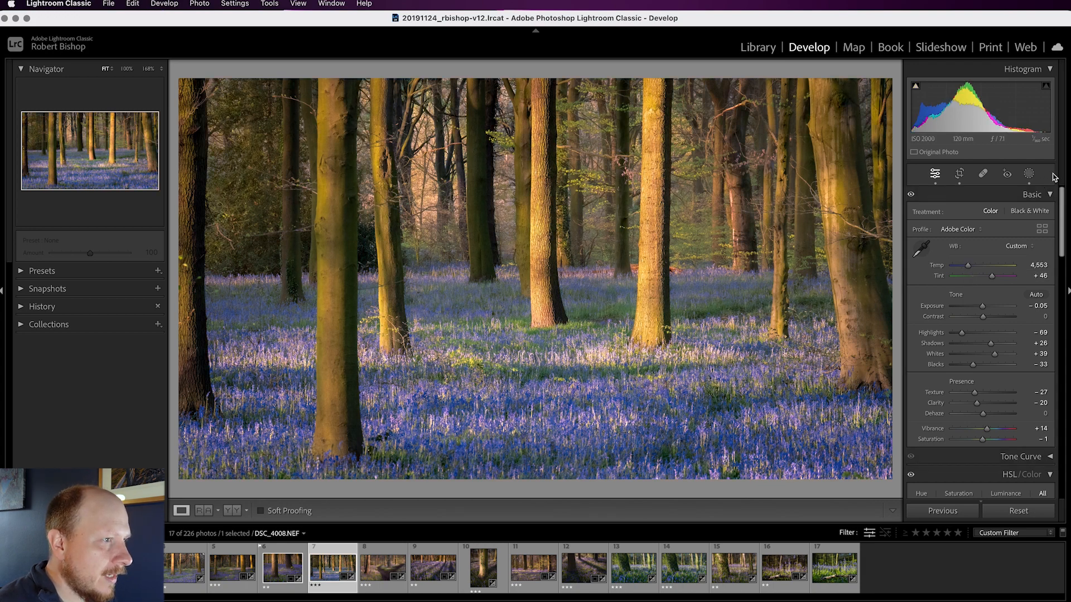
Add a linear gradient mask that covers the bluebell foreground and fades out upward into the tree trunks.
{"action": "left_click", "coordinate": [1030, 175]}
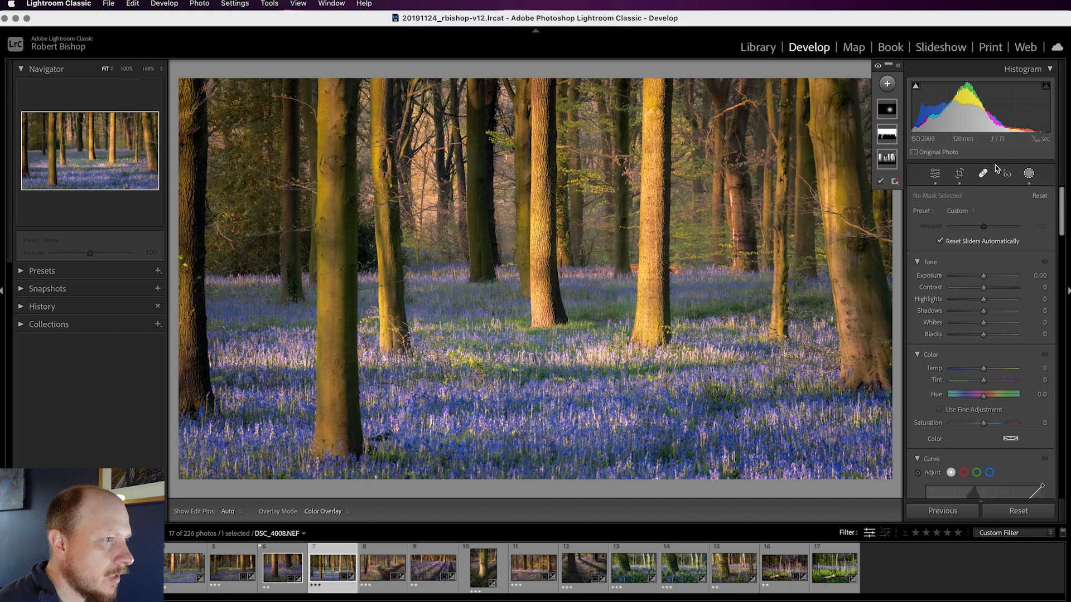
{"action": "left_click", "coordinate": [887, 83]}
{"action": "left_click", "coordinate": [915, 201]}
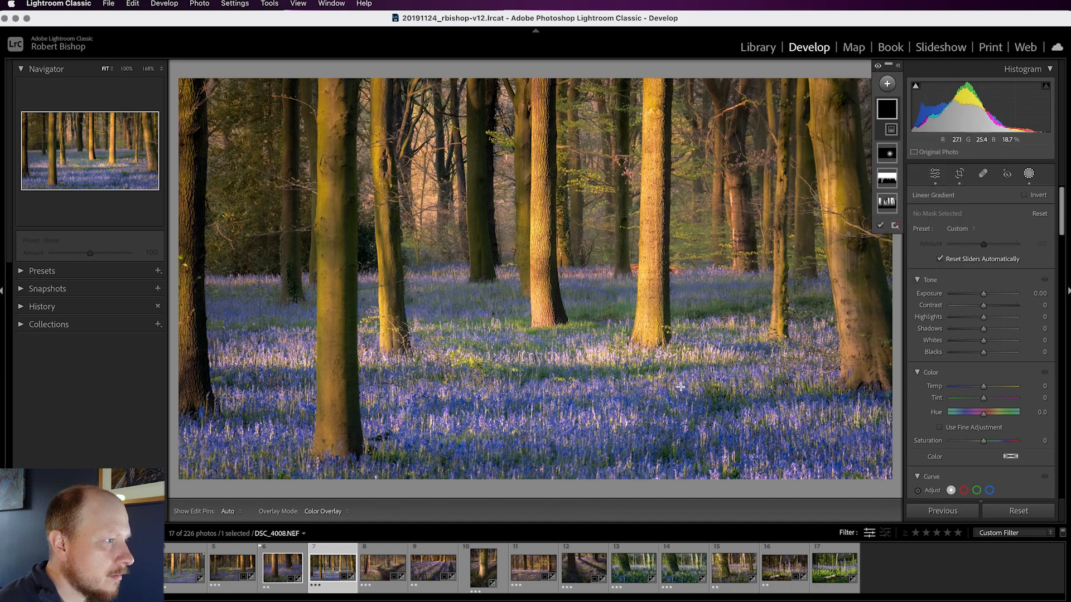
{"action": "left_click_drag", "start_coordinate": [519, 391], "coordinate": [518, 206]}
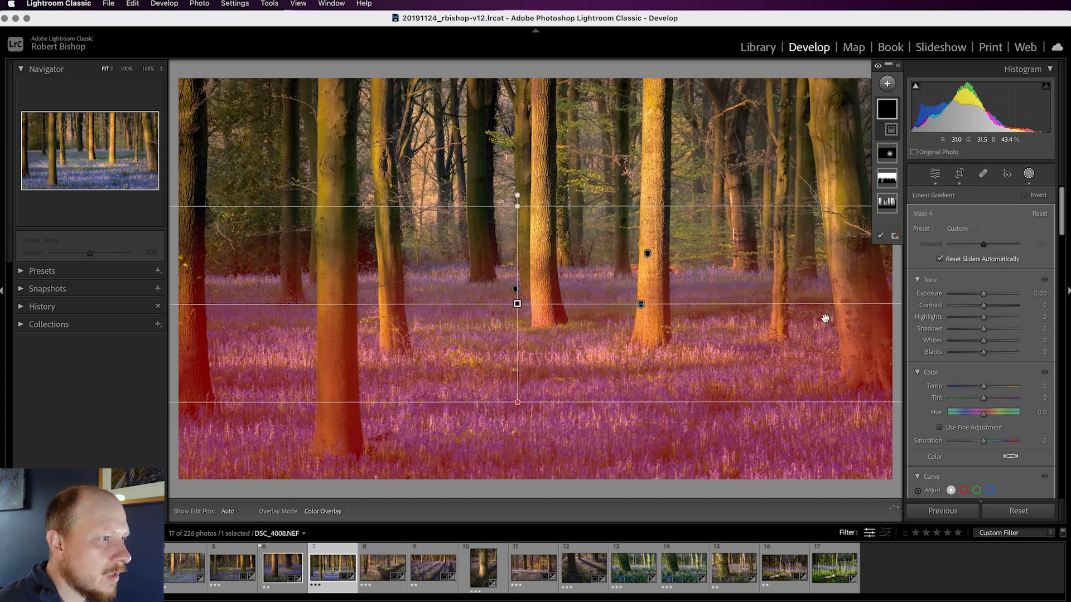
Cool the foreground gradient mask to a Temp of -20 and close masking.
{"action": "left_click_drag", "start_coordinate": [983, 386], "coordinate": [970, 390]}
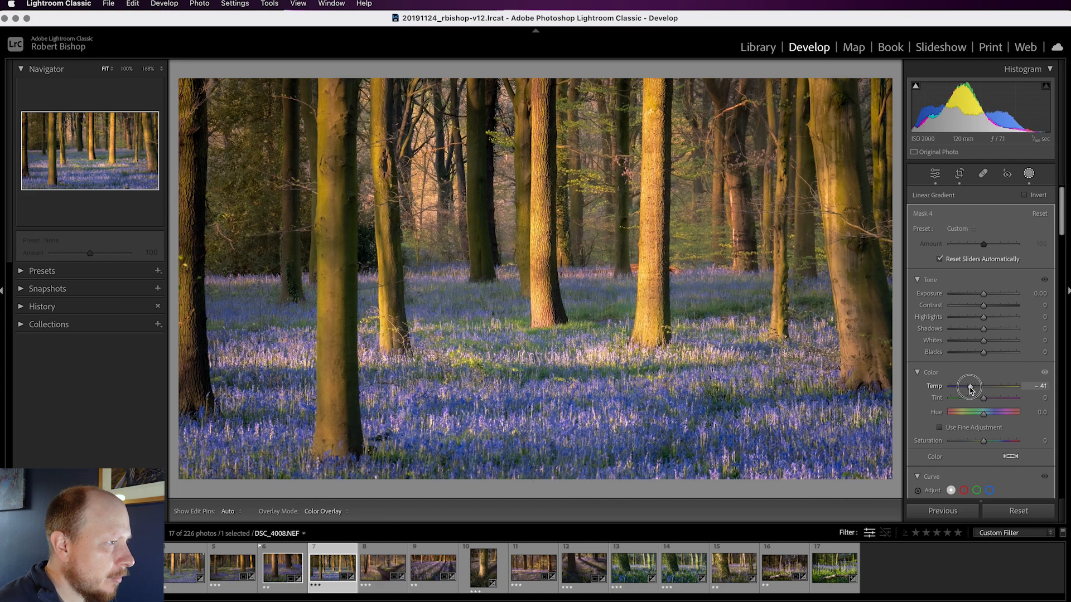
{"action": "left_click_drag", "start_coordinate": [970, 390], "coordinate": [976, 390]}
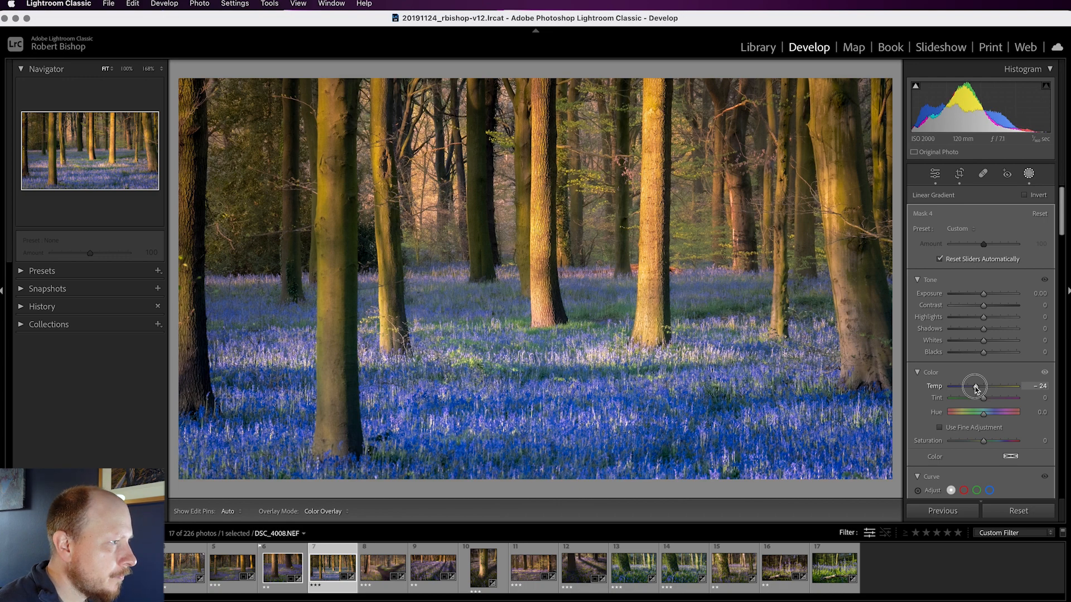
{"action": "left_click_drag", "start_coordinate": [975, 389], "coordinate": [978, 390]}
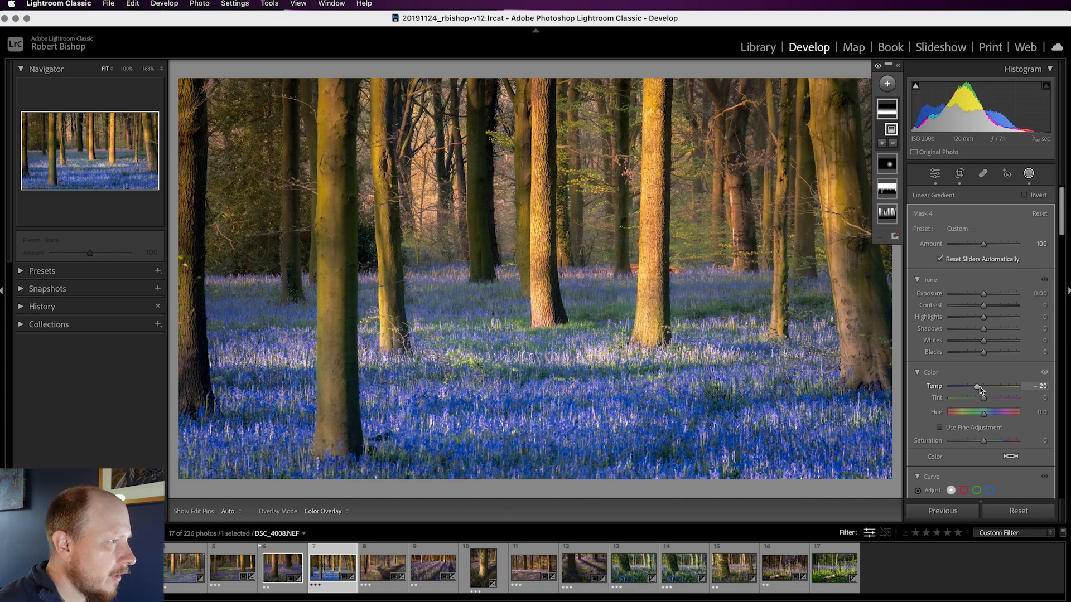
{"action": "scroll", "coordinate": [998, 374], "scroll_direction": "down", "scroll_amount": 5}
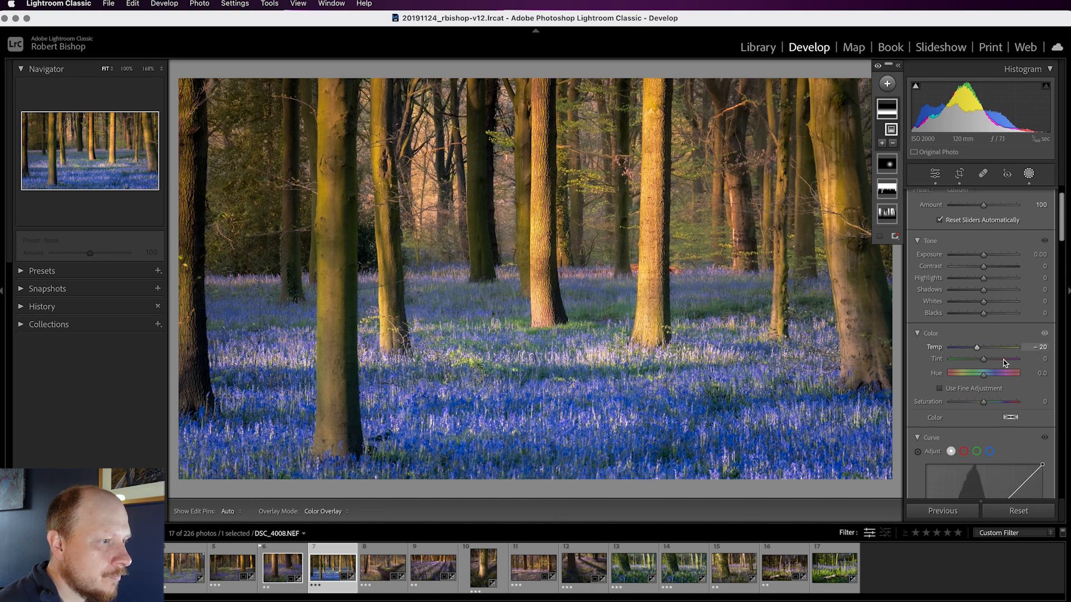
{"action": "scroll", "coordinate": [1006, 364], "scroll_direction": "down", "scroll_amount": 3}
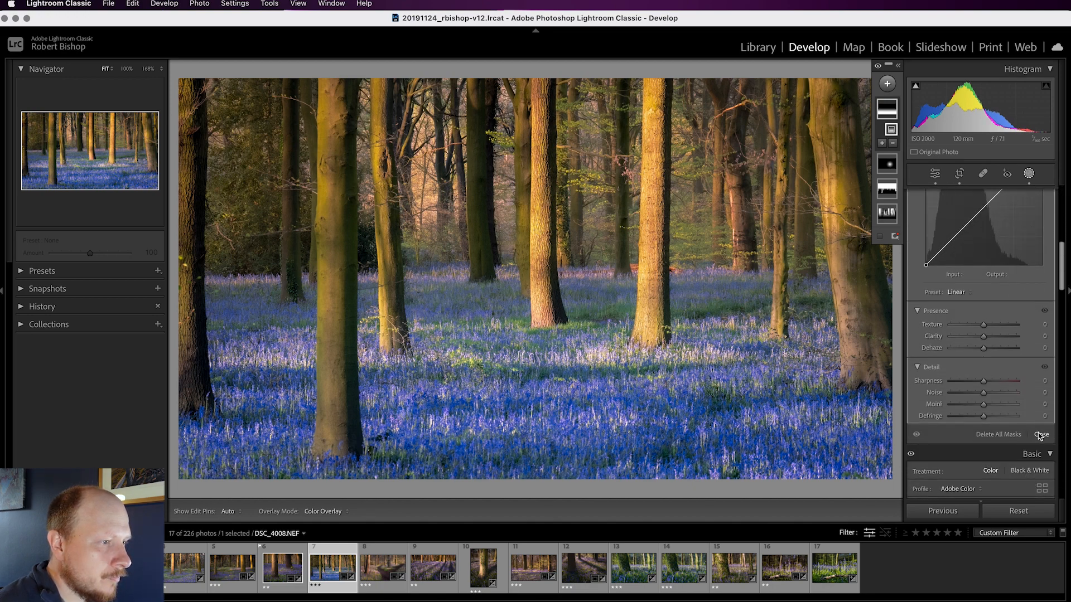
{"action": "left_click", "coordinate": [1040, 435]}
Lower the HSL saturation further to -48 for Blue, -23 for Purple and -23 for Magenta.
{"action": "scroll", "coordinate": [990, 373], "scroll_direction": "down", "scroll_amount": 3}
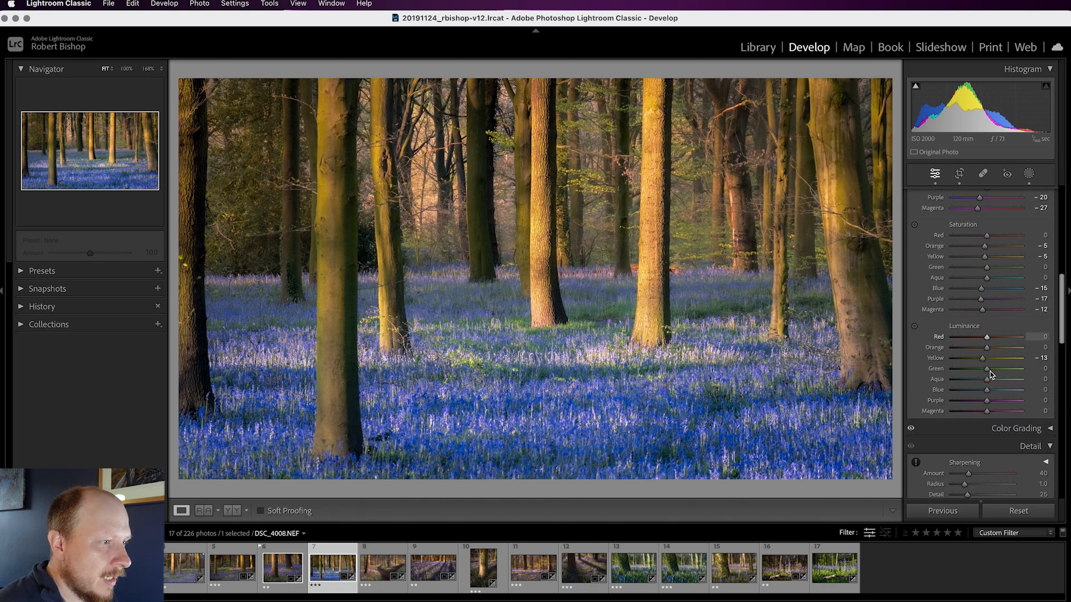
{"action": "scroll", "coordinate": [991, 375], "scroll_direction": "up", "scroll_amount": 3}
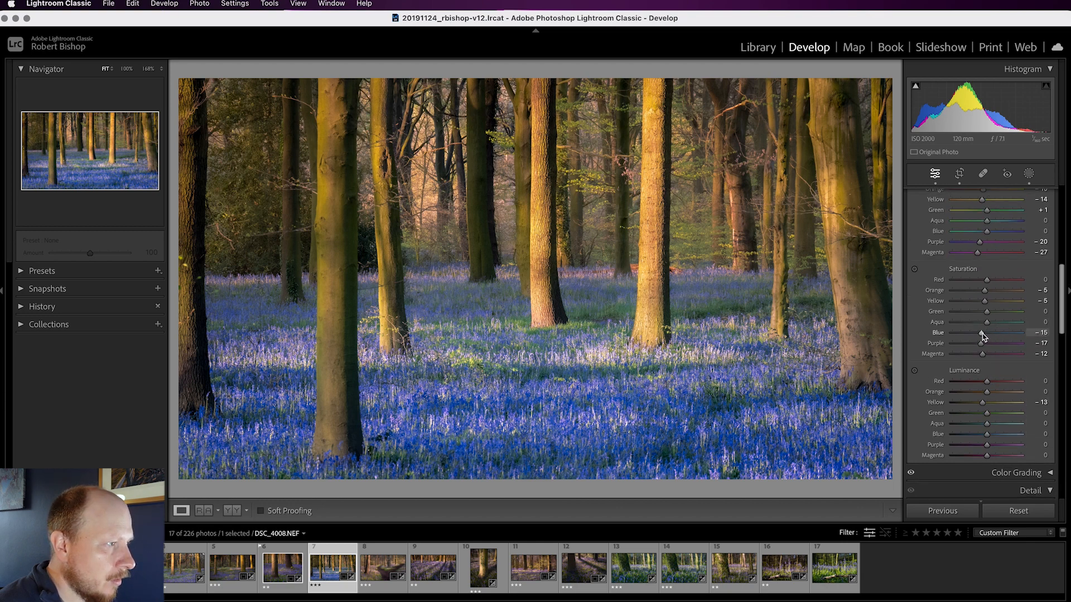
{"action": "mouse_move", "coordinate": [983, 334]}
{"action": "left_mouse_down"}
{"action": "mouse_move", "coordinate": [979, 355]}
{"action": "mouse_move", "coordinate": [970, 334]}
{"action": "left_mouse_up"}
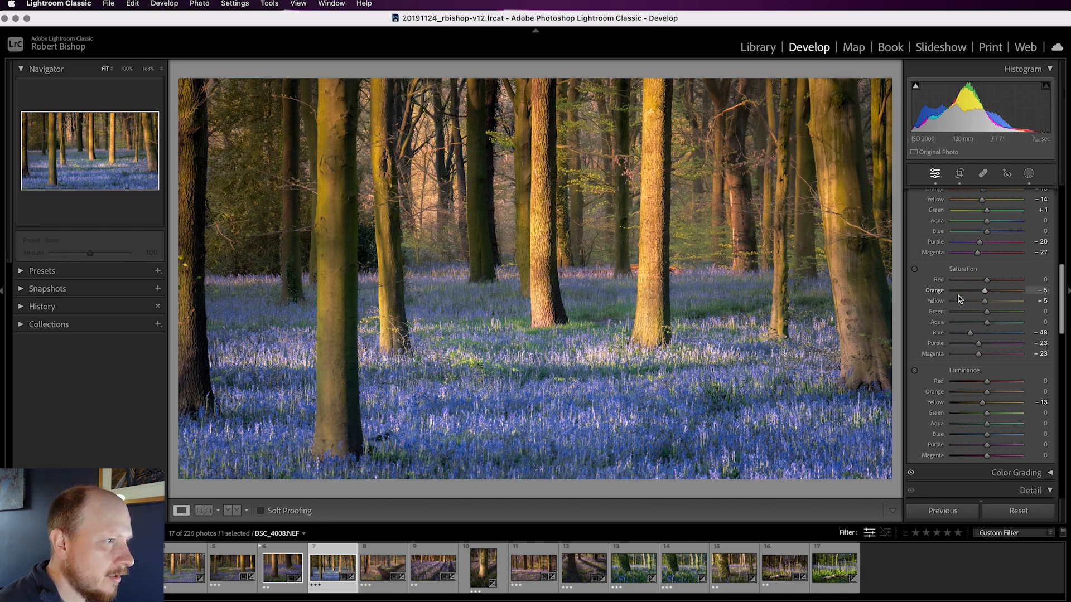
Try adjusting the HSL luminance of Blue and leave it at 0.
{"action": "scroll", "coordinate": [958, 296], "scroll_direction": "up", "scroll_amount": 3}
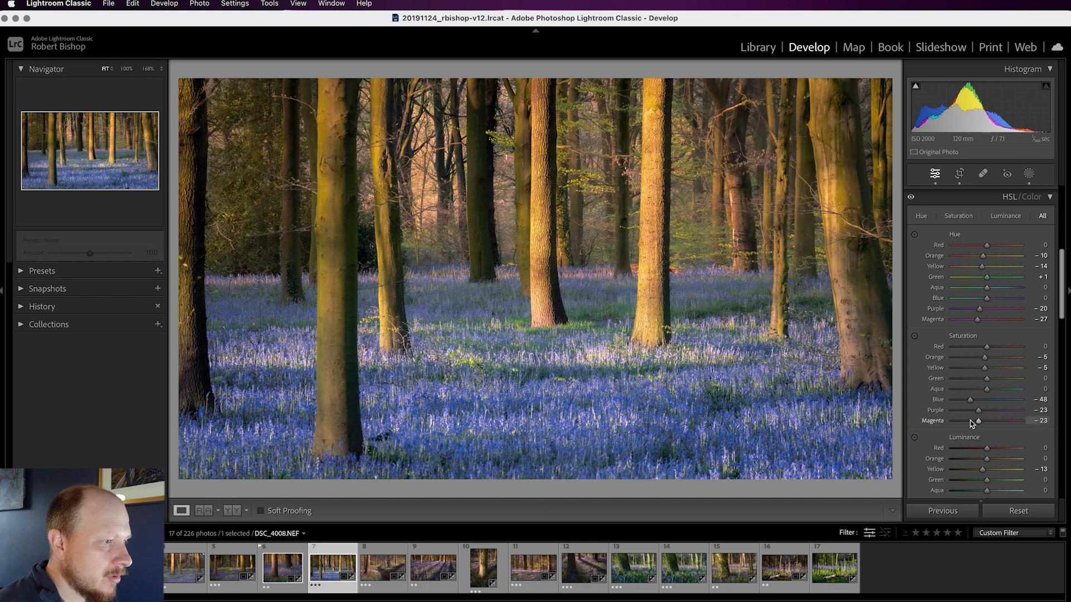
{"action": "scroll", "coordinate": [976, 423], "scroll_direction": "down", "scroll_amount": 2}
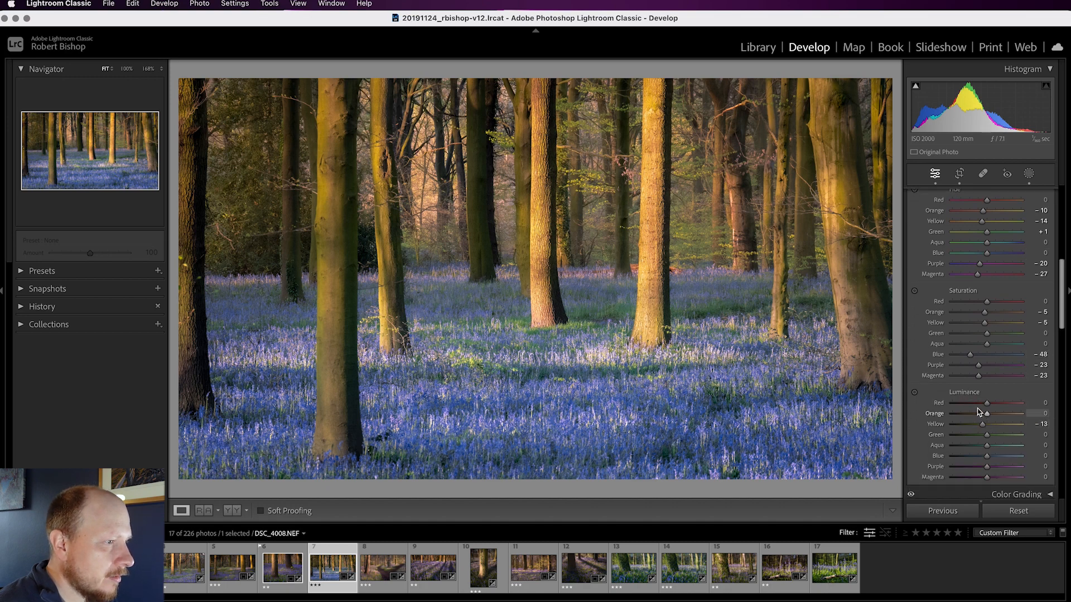
{"action": "left_click", "coordinate": [987, 457]}
{"action": "mouse_move", "coordinate": [986, 458]}
{"action": "left_mouse_down"}
{"action": "mouse_move", "coordinate": [974, 458]}
{"action": "mouse_move", "coordinate": [1003, 459]}
{"action": "mouse_move", "coordinate": [989, 460]}
{"action": "left_mouse_up"}
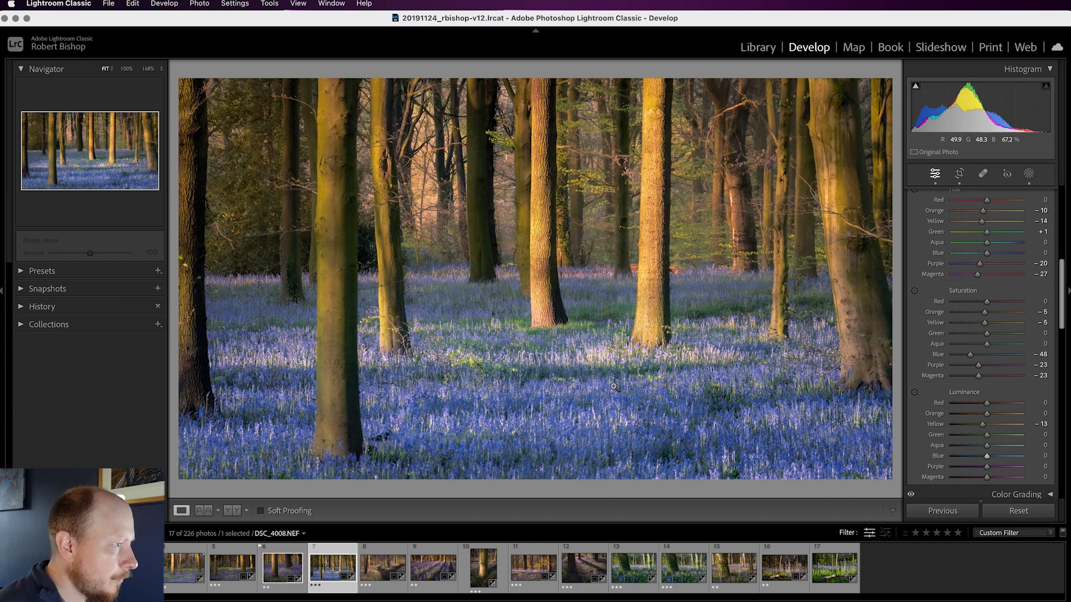
Open the photo's snapshots and apply the saved snapshot.
{"action": "left_click", "coordinate": [23, 290]}
{"action": "left_click", "coordinate": [65, 314]}
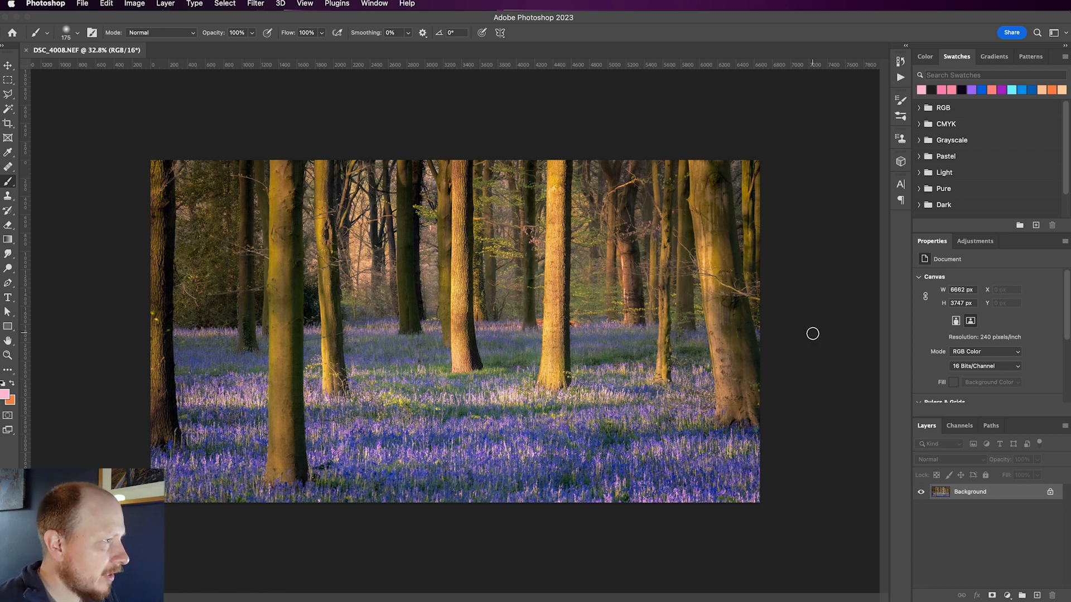
In Photoshop, duplicate the Background layer of DSC_4008.NEF and use Hue/Saturation to set the hue of the Blues to -3.
{"action": "key", "text": "super+j"}
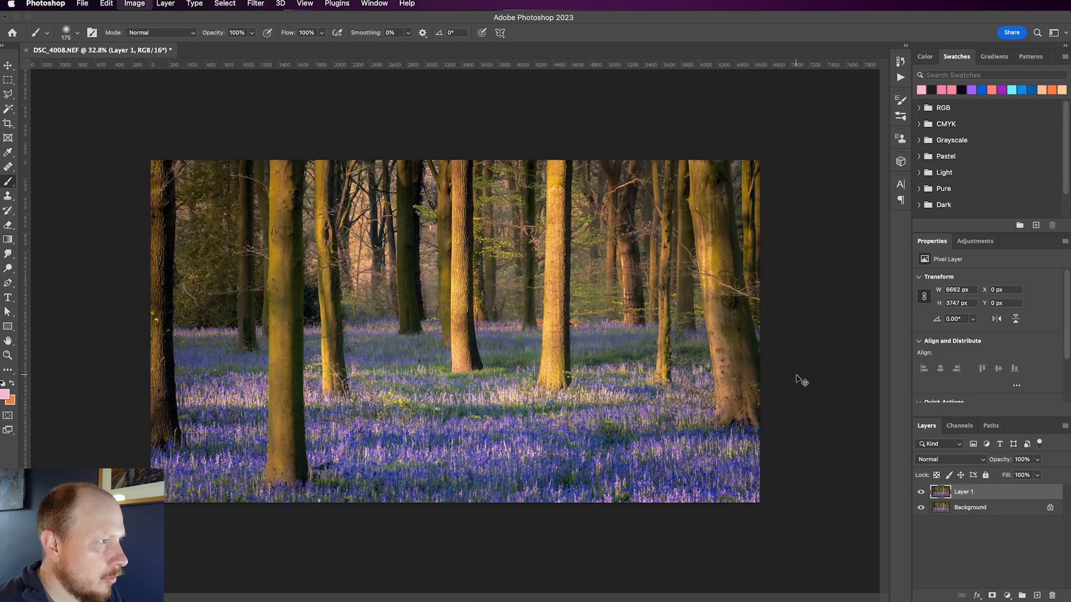
{"action": "key", "text": "super+m"}
{"action": "left_click_drag", "start_coordinate": [1070, 379], "coordinate": [825, 216]}
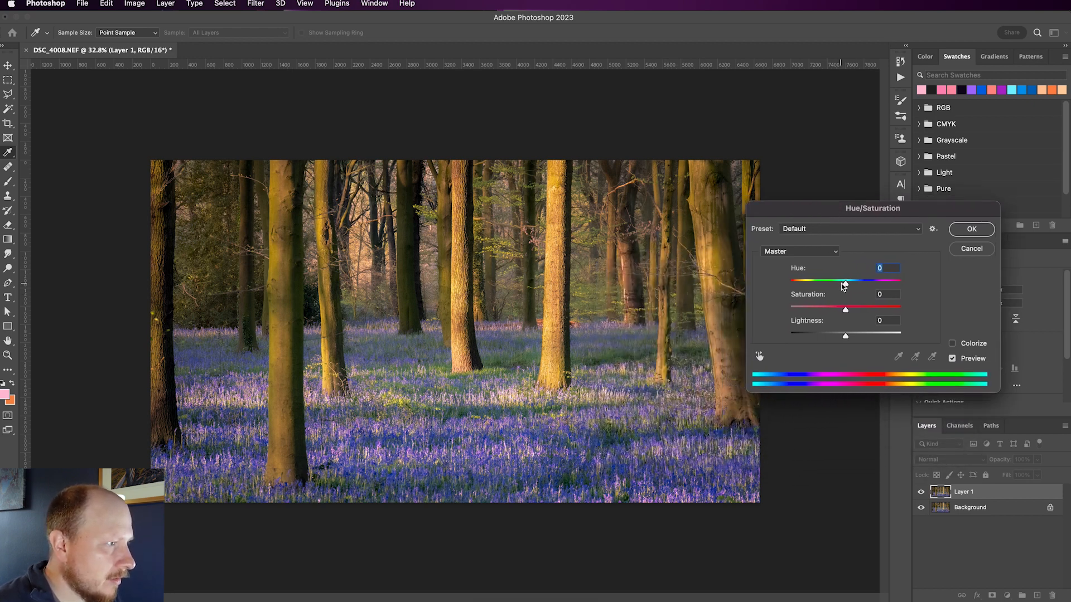
{"action": "left_click", "coordinate": [807, 252]}
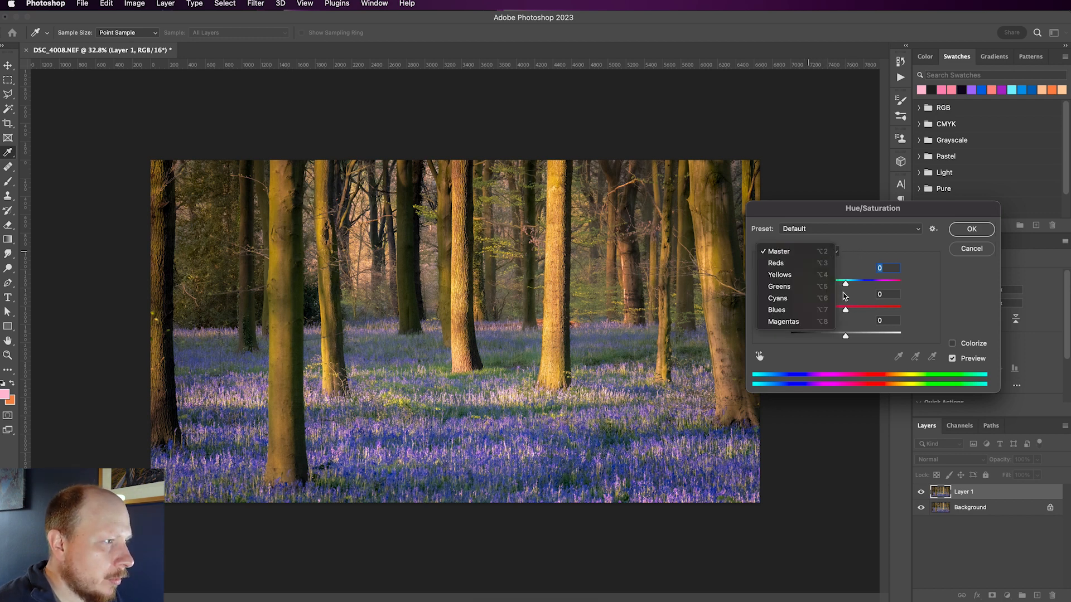
{"action": "left_click", "coordinate": [790, 312]}
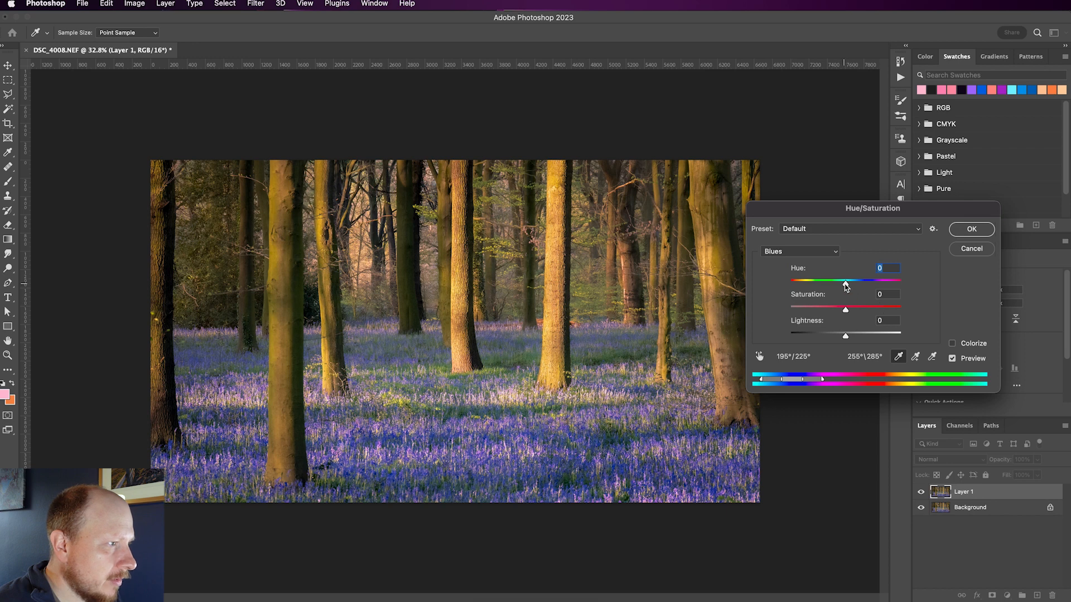
{"action": "left_click_drag", "start_coordinate": [845, 283], "coordinate": [845, 286]}
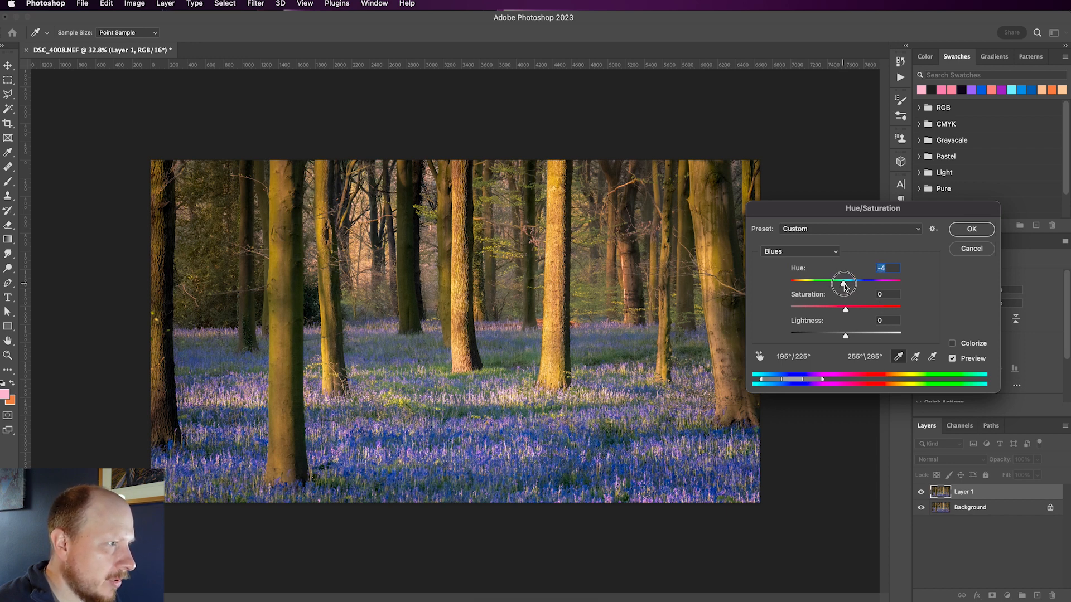
Set the hue of the Magentas to -19 in Hue/Saturation and compare the image with the preview off and on.
{"action": "left_click", "coordinate": [805, 255]}
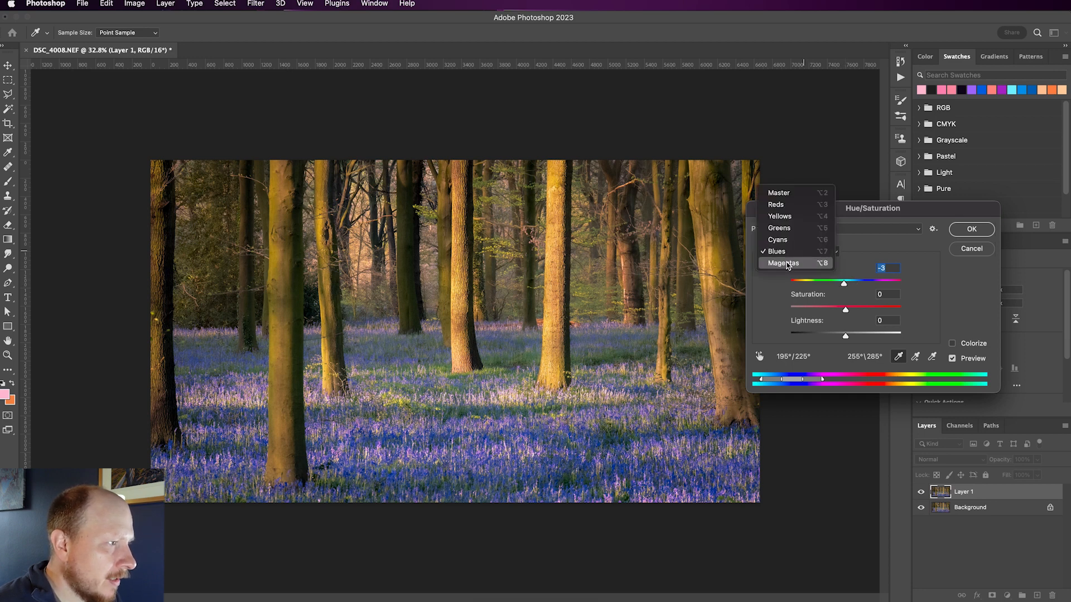
{"action": "left_click", "coordinate": [787, 263]}
{"action": "mouse_move", "coordinate": [843, 283]}
{"action": "left_mouse_down"}
{"action": "mouse_move", "coordinate": [796, 283]}
{"action": "mouse_move", "coordinate": [835, 284]}
{"action": "left_mouse_up"}
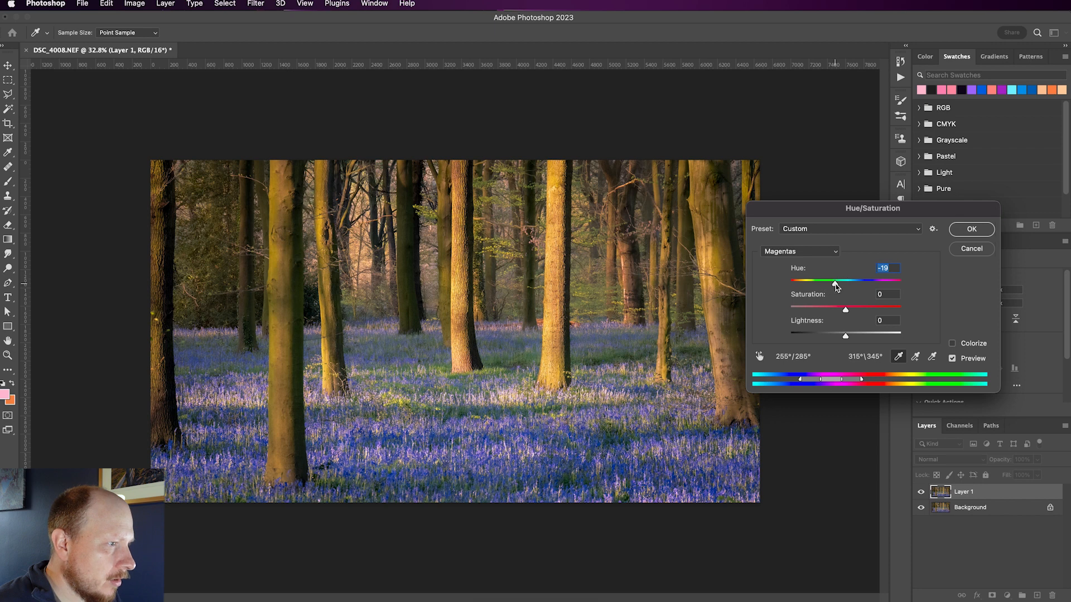
{"action": "left_click", "coordinate": [952, 360]}
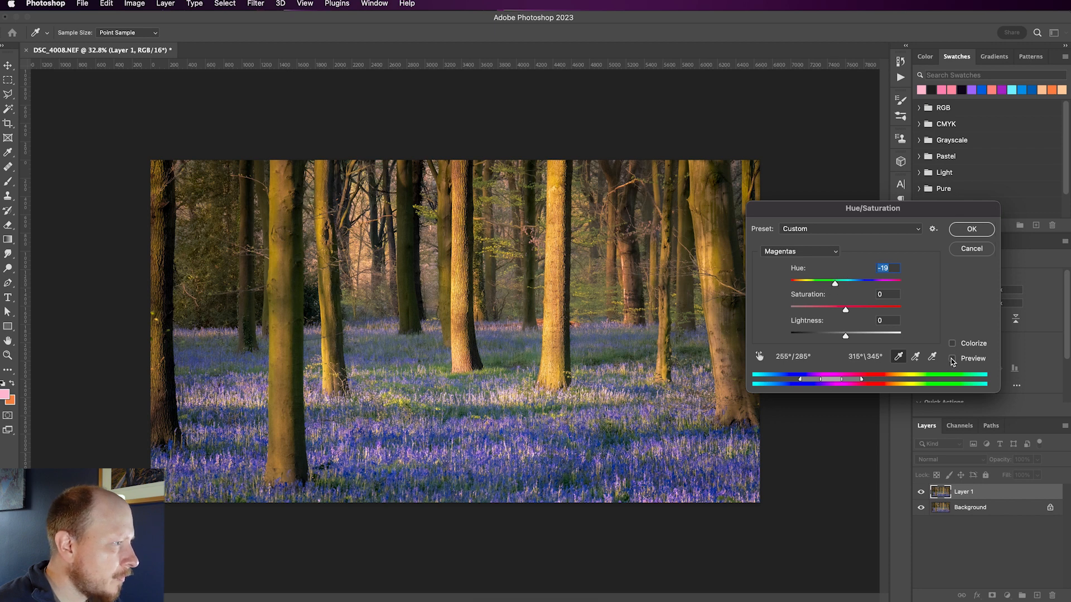
{"action": "left_click", "coordinate": [953, 359]}
{"action": "left_click", "coordinate": [952, 359]}
{"action": "left_click", "coordinate": [952, 360]}
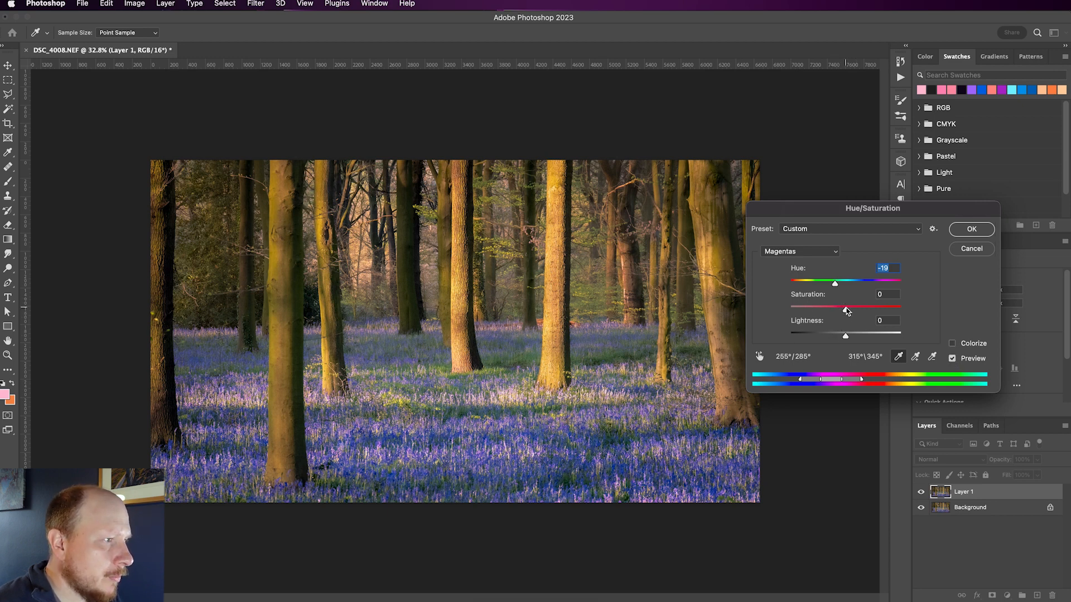
Lower the saturation of the Magentas slightly and of the Blues to -13, and apply the Hue/Saturation adjustment.
{"action": "mouse_move", "coordinate": [846, 311]}
{"action": "left_mouse_down"}
{"action": "mouse_move", "coordinate": [819, 316]}
{"action": "mouse_move", "coordinate": [848, 311]}
{"action": "mouse_move", "coordinate": [840, 313]}
{"action": "left_mouse_up"}
{"action": "left_click", "coordinate": [825, 251]}
{"action": "left_click", "coordinate": [813, 235]}
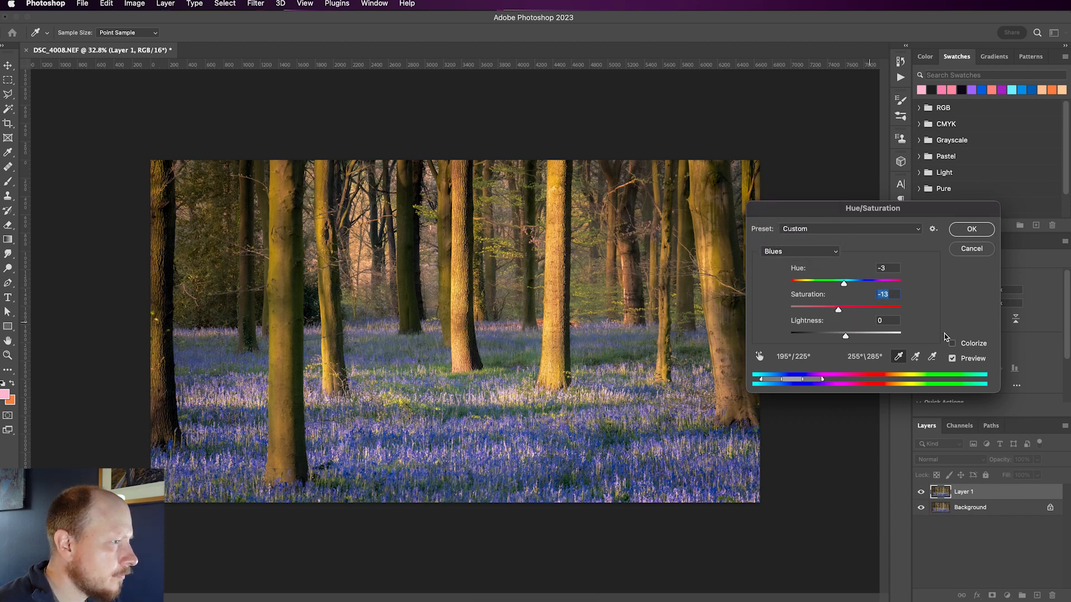
{"action": "left_click", "coordinate": [964, 232]}
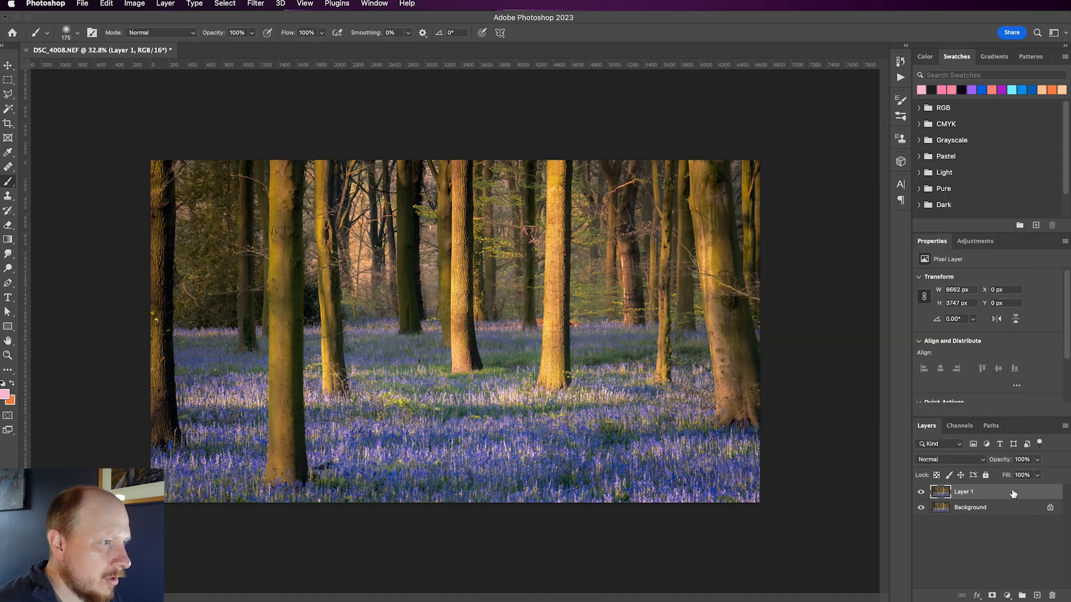
Add a Photo Filter adjustment layer above Layer 1 and try Cooling Filter (80), Cooling Filter (LBB) and Cooling Filter (82).
{"action": "left_click", "coordinate": [968, 244]}
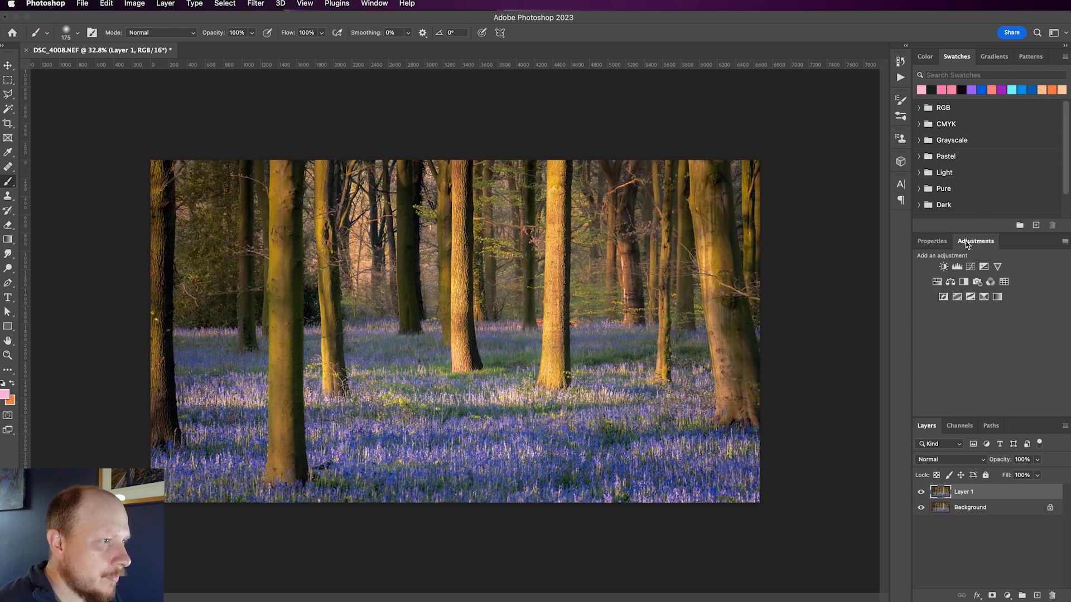
{"action": "left_click", "coordinate": [978, 282]}
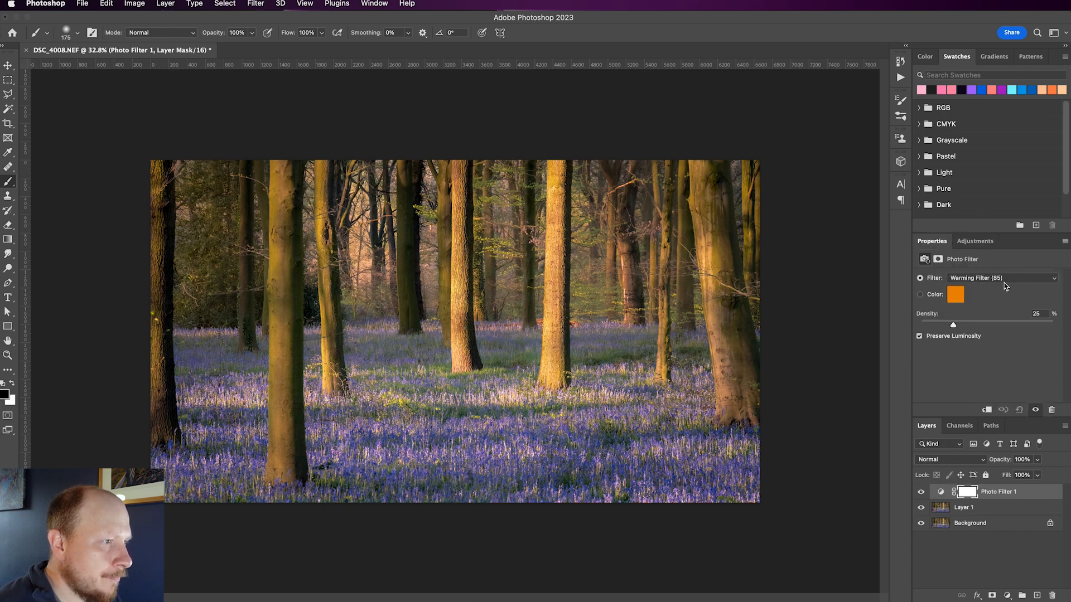
{"action": "left_click", "coordinate": [1004, 281]}
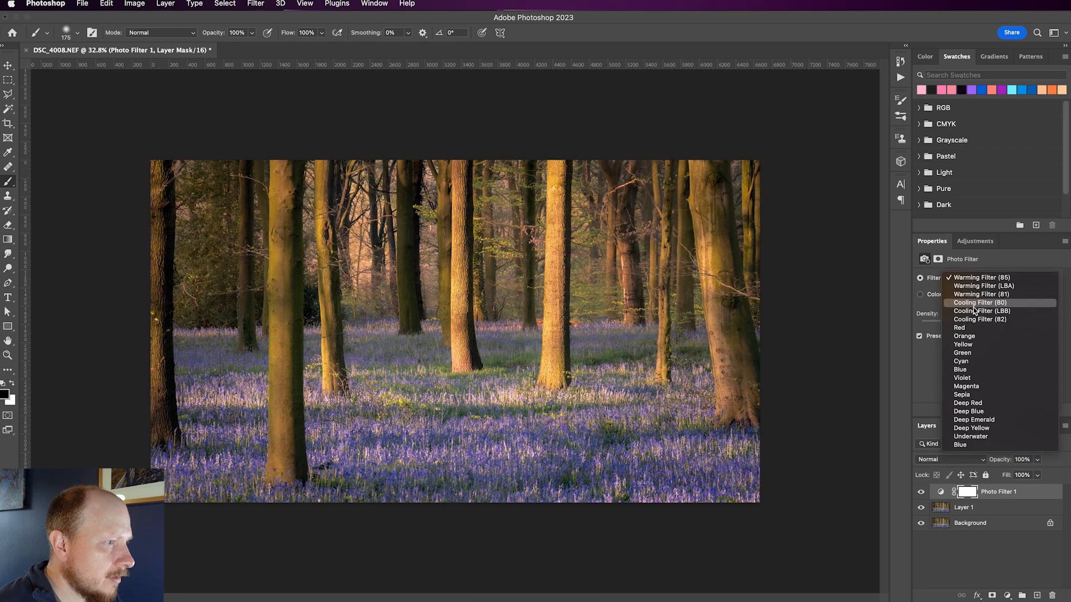
{"action": "left_click", "coordinate": [974, 304]}
{"action": "left_click", "coordinate": [987, 281]}
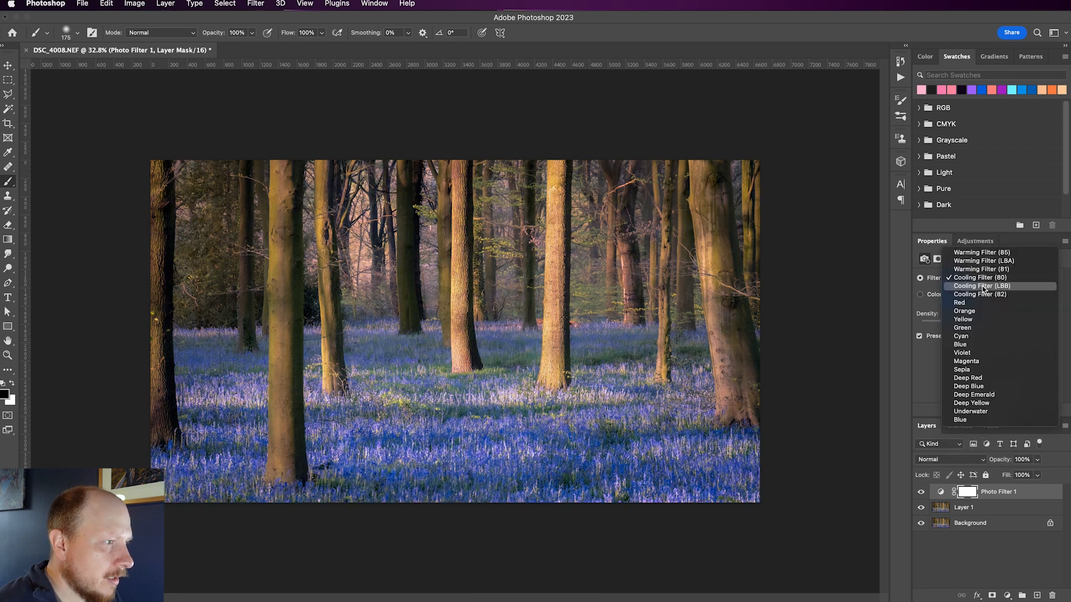
{"action": "left_click", "coordinate": [983, 288]}
{"action": "left_click", "coordinate": [972, 282]}
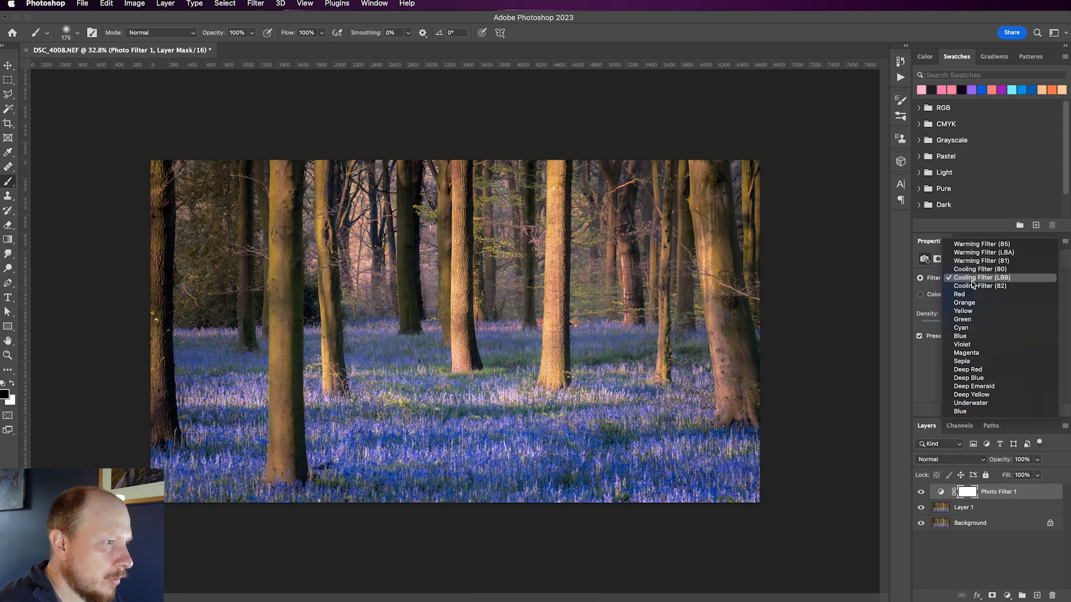
{"action": "left_click", "coordinate": [973, 290]}
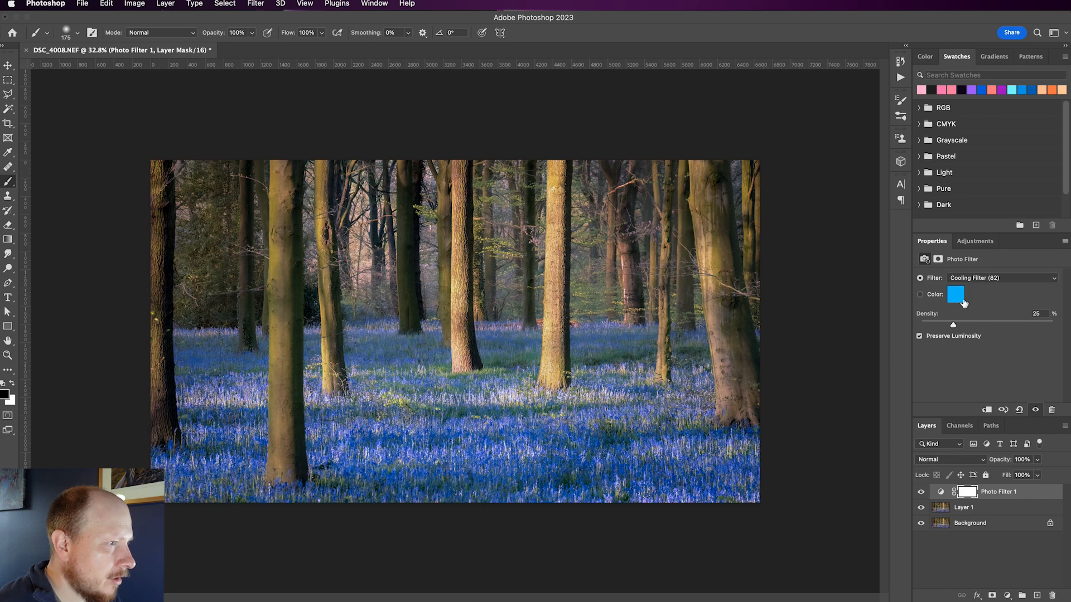
{"action": "left_click", "coordinate": [956, 295]}
{"action": "left_click_drag", "start_coordinate": [979, 141], "coordinate": [802, 140]}
{"action": "mouse_move", "coordinate": [812, 179]}
{"action": "left_mouse_down"}
{"action": "mouse_move", "coordinate": [777, 193]}
{"action": "mouse_move", "coordinate": [794, 207]}
{"action": "left_mouse_up"}
{"action": "left_click", "coordinate": [943, 181]}
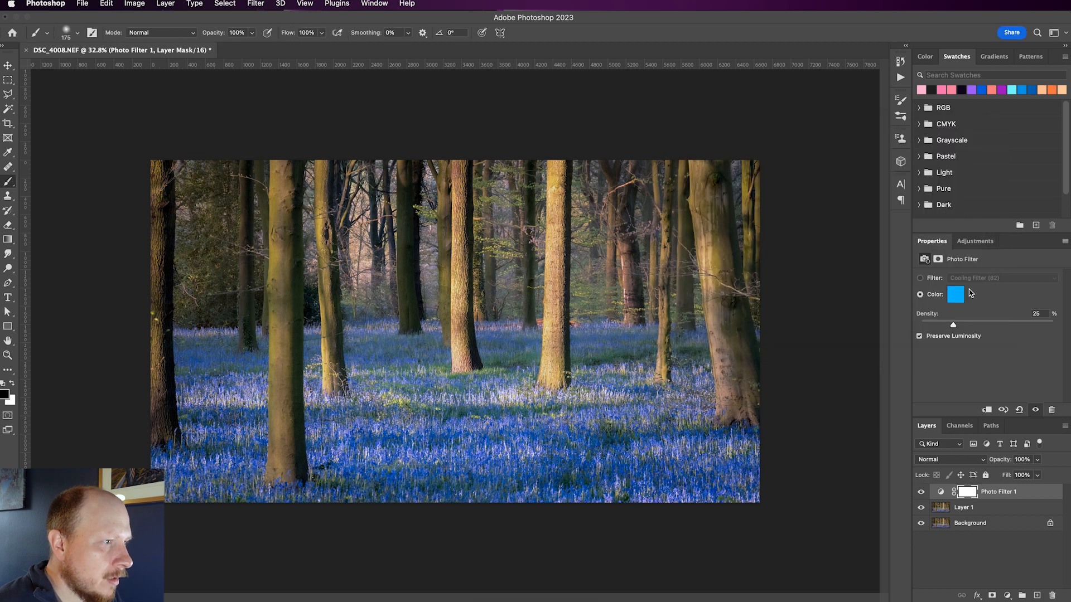
Set the Photo Filter to the Cooling Filter (80) preset and compare the image with the filter layer hidden and shown.
{"action": "left_click", "coordinate": [920, 278]}
{"action": "left_click", "coordinate": [979, 278]}
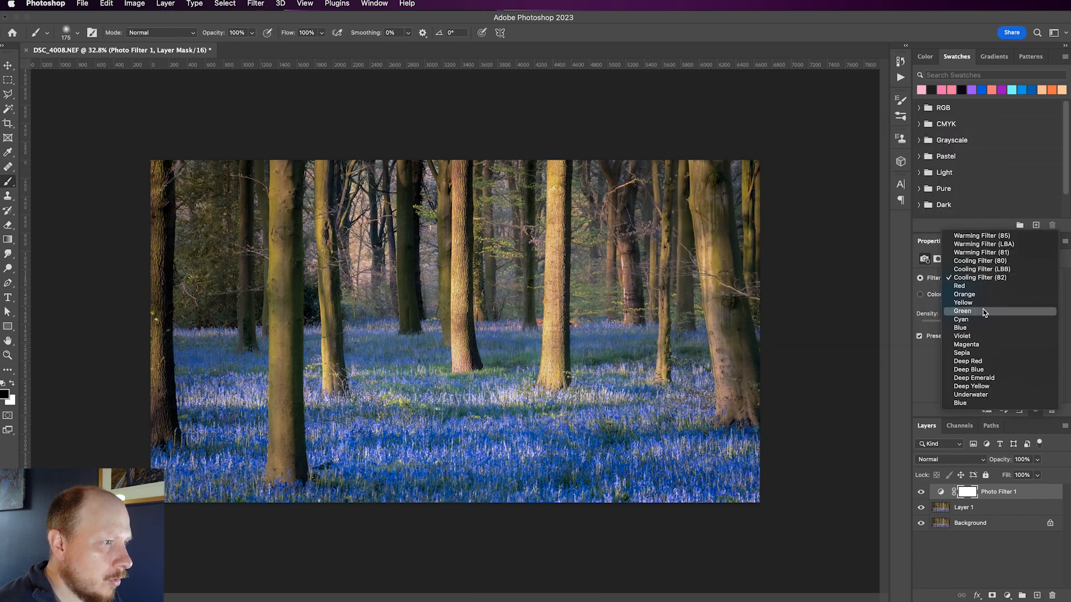
{"action": "left_click", "coordinate": [976, 261]}
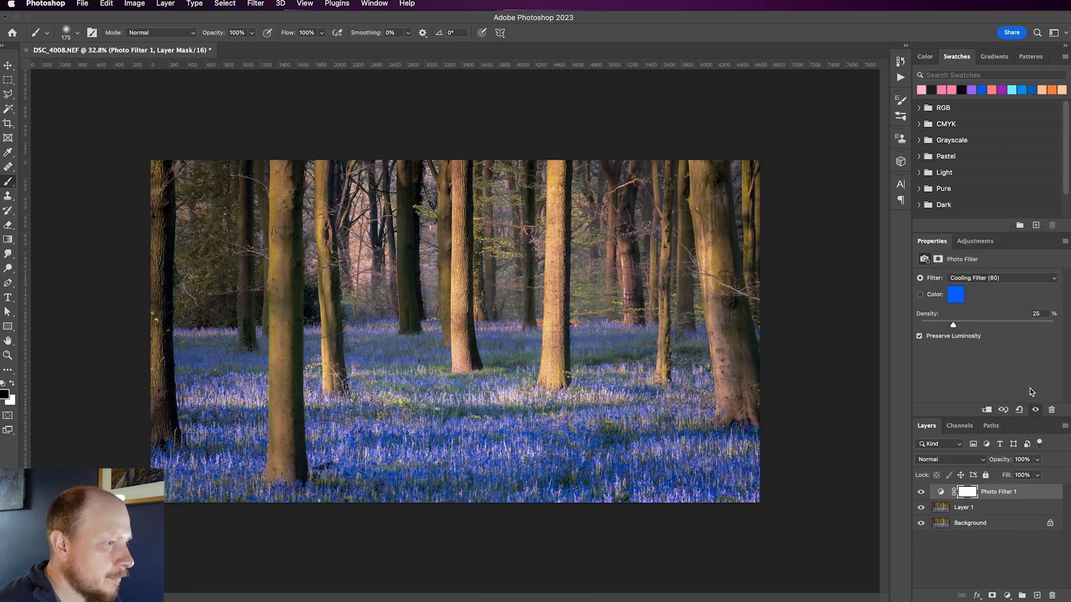
{"action": "left_click", "coordinate": [921, 492]}
{"action": "left_click", "coordinate": [921, 492]}
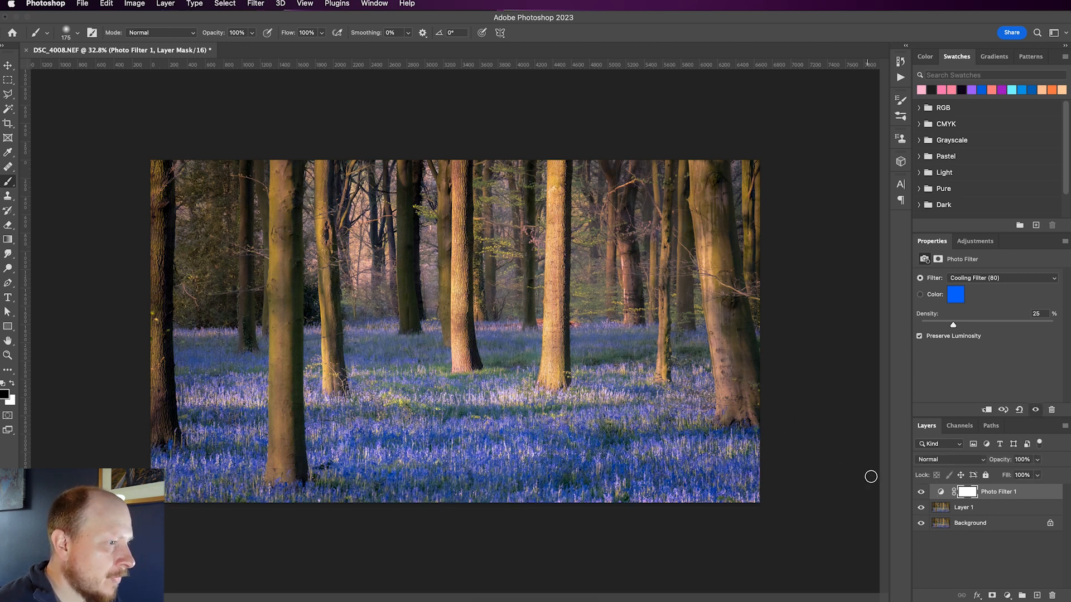
Draw a short vertical black-to-white gradient on the Photo Filter 1 mask where the trees meet the bluebells, and inspect the mask.
{"action": "left_click", "coordinate": [967, 493]}
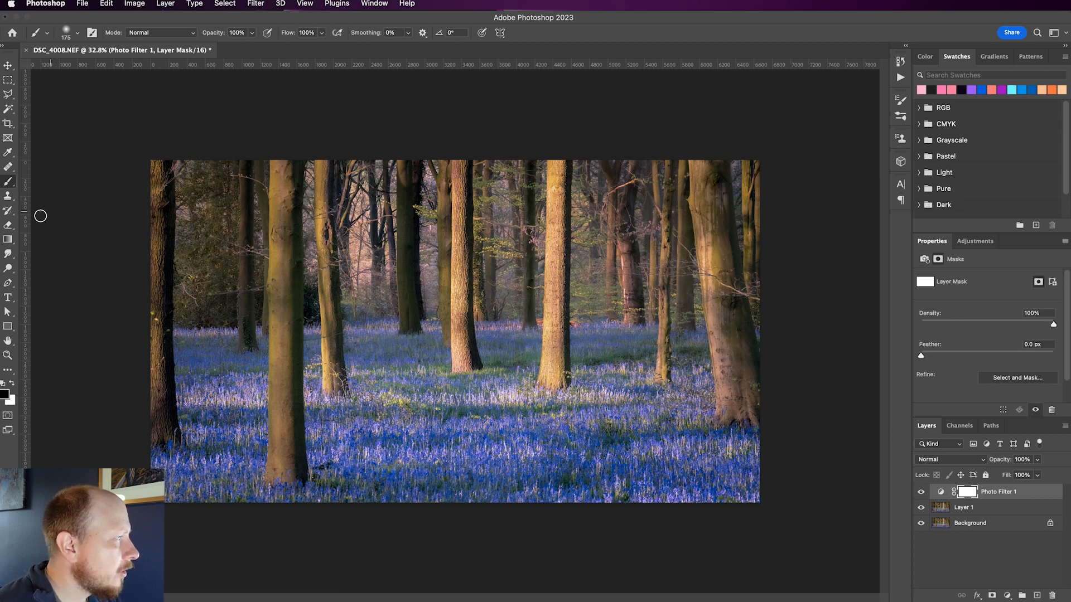
{"action": "left_click", "coordinate": [7, 241]}
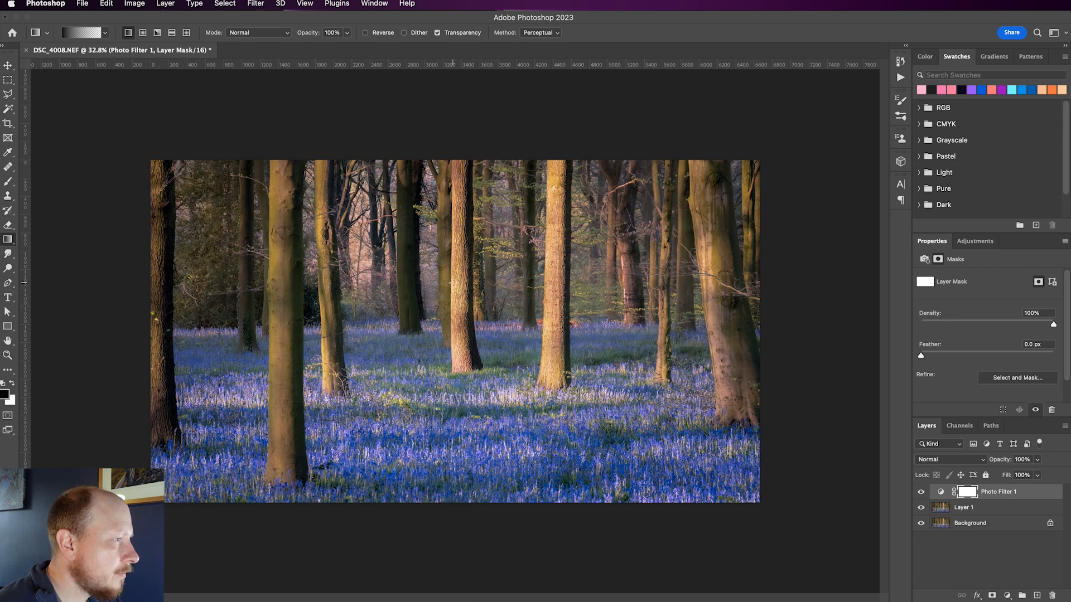
{"action": "left_click_drag", "start_coordinate": [455, 309], "coordinate": [454, 337]}
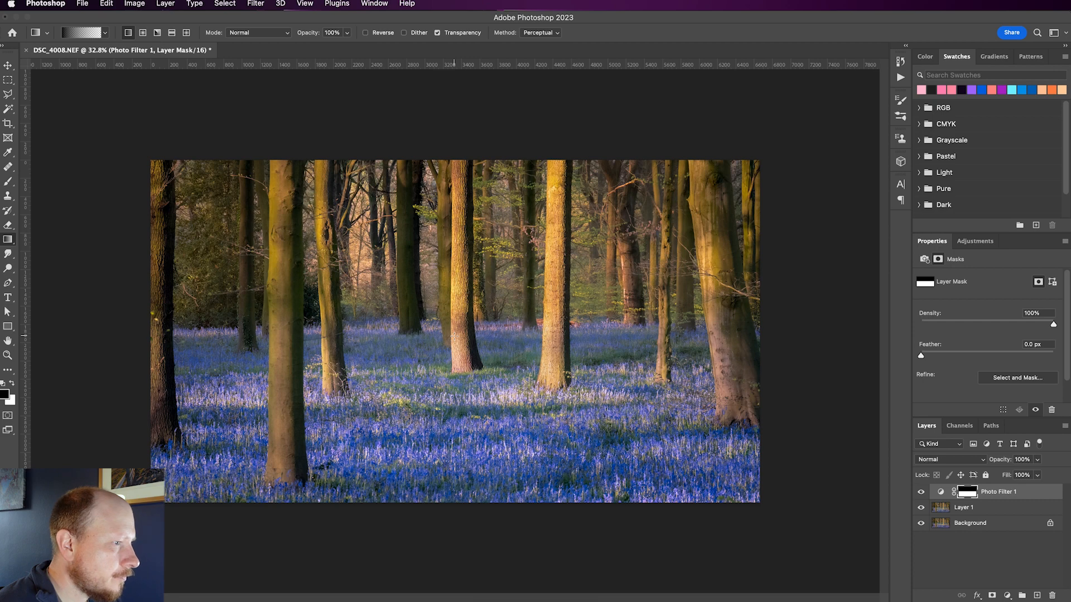
{"action": "left_click", "coordinate": [968, 493], "text": "alt"}
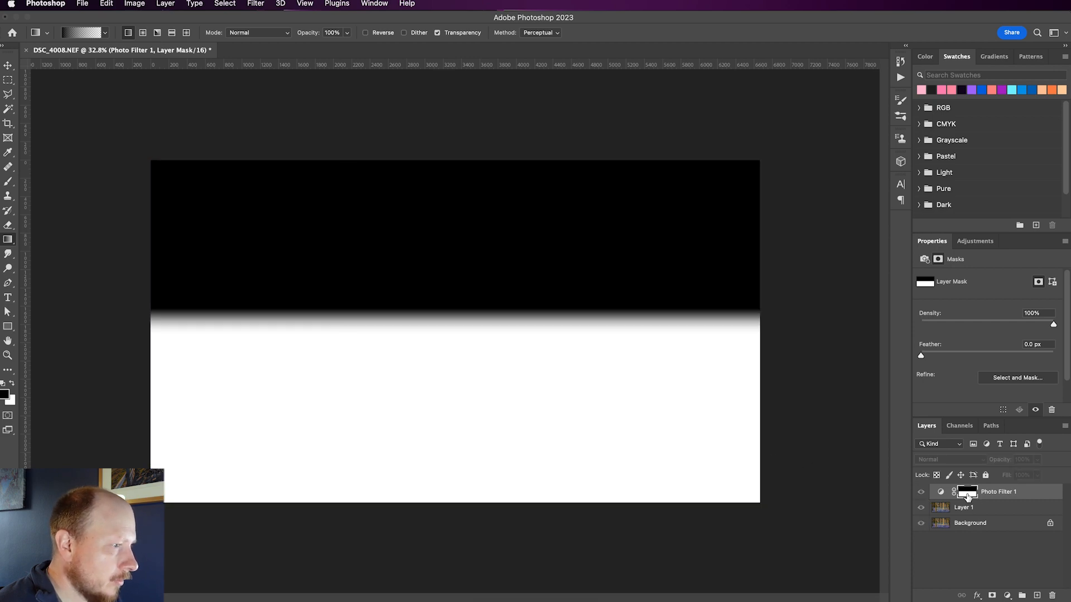
{"action": "left_click", "coordinate": [974, 509]}
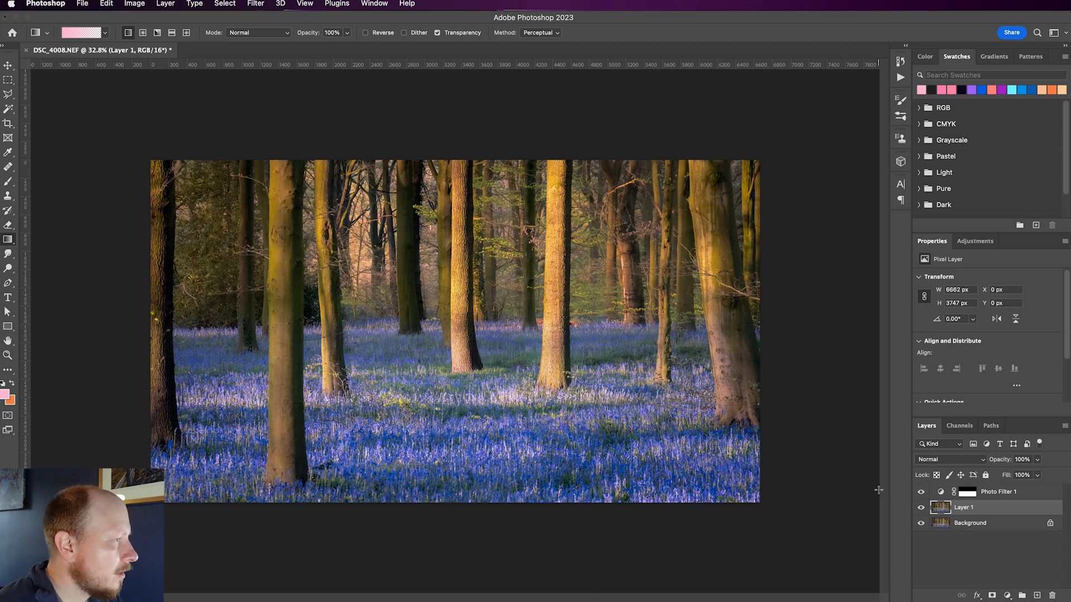
Paint black over the tree trunks within the bluebells on the Photo Filter 1 mask, resizing the soft brush to fit each trunk, and inspect the mask.
{"action": "left_click", "coordinate": [971, 496]}
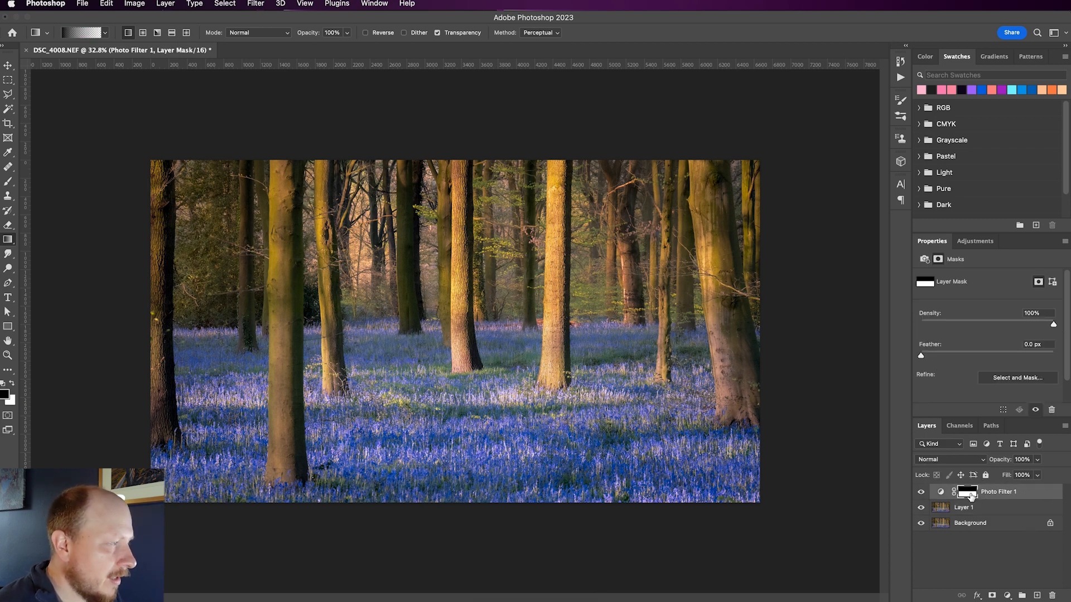
{"action": "left_click", "coordinate": [8, 182]}
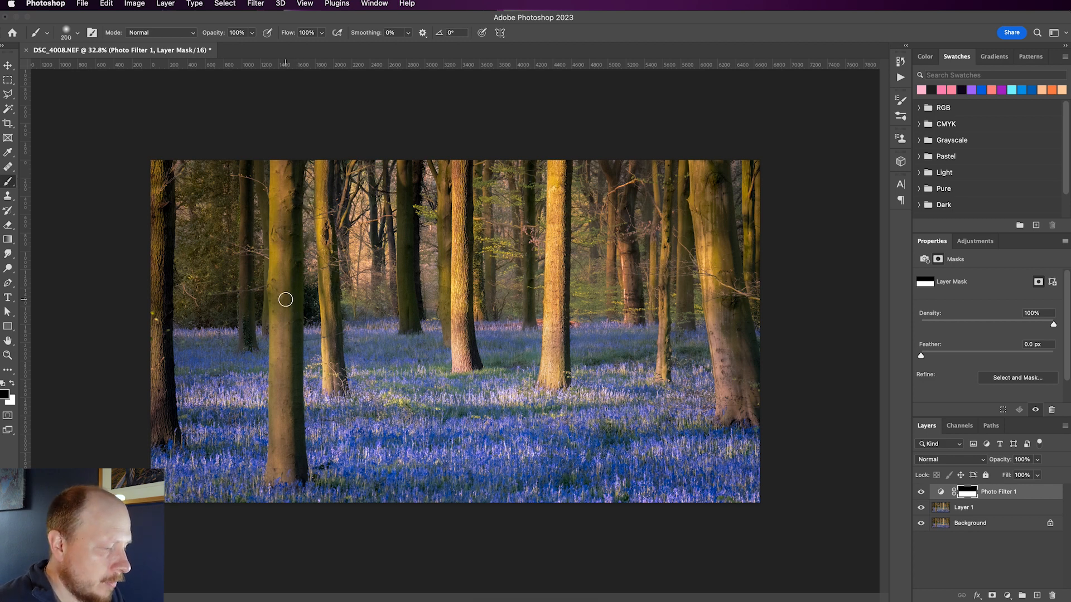
{"action": "key", "text": "bracketright"}
{"action": "key", "text": "bracketright"}
{"action": "key", "text": "bracketright"}
{"action": "key", "text": "bracketright"}
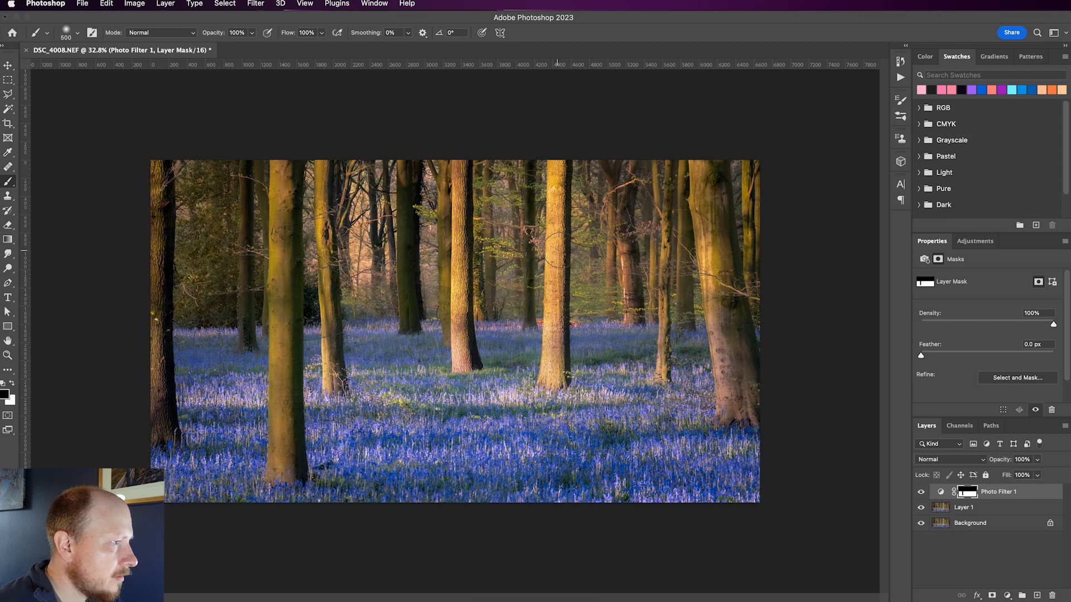
{"action": "key", "text": "bracketleft"}
{"action": "key", "text": "bracketleft"}
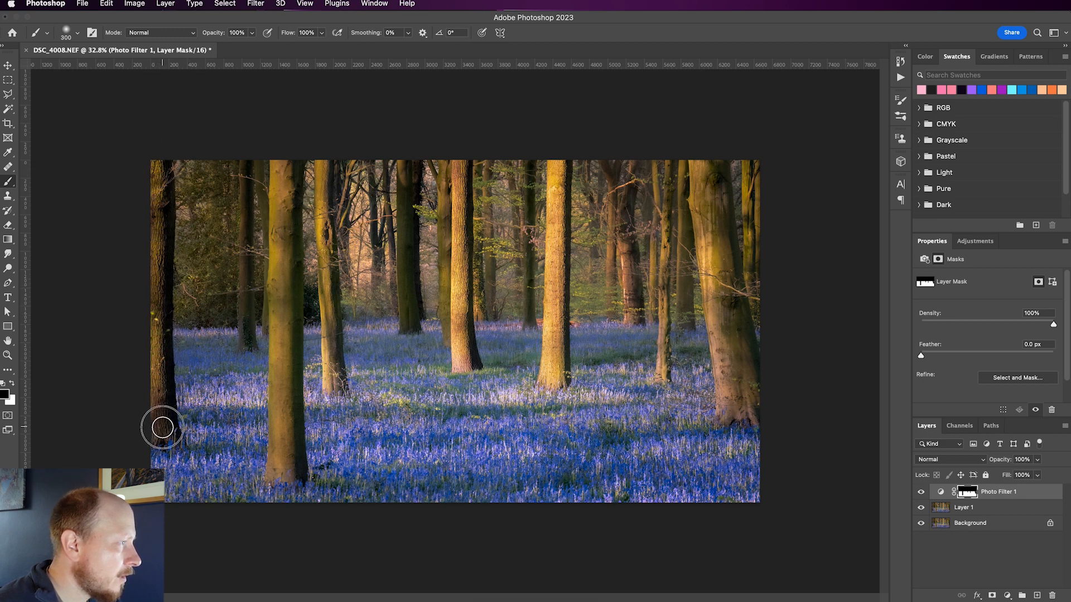
{"action": "left_click", "coordinate": [964, 496], "text": "alt"}
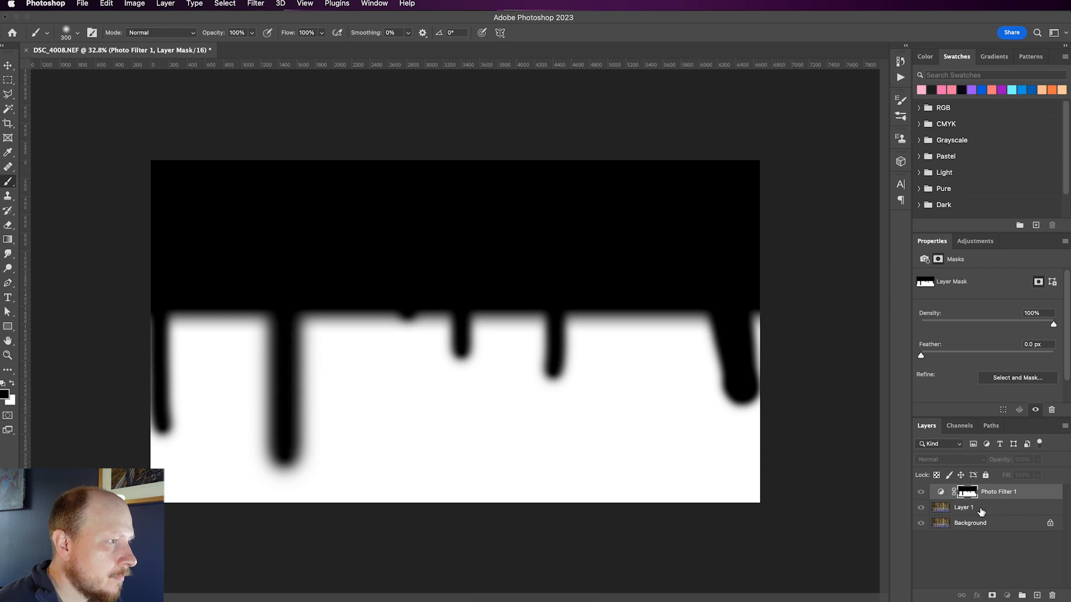
{"action": "left_click", "coordinate": [980, 512]}
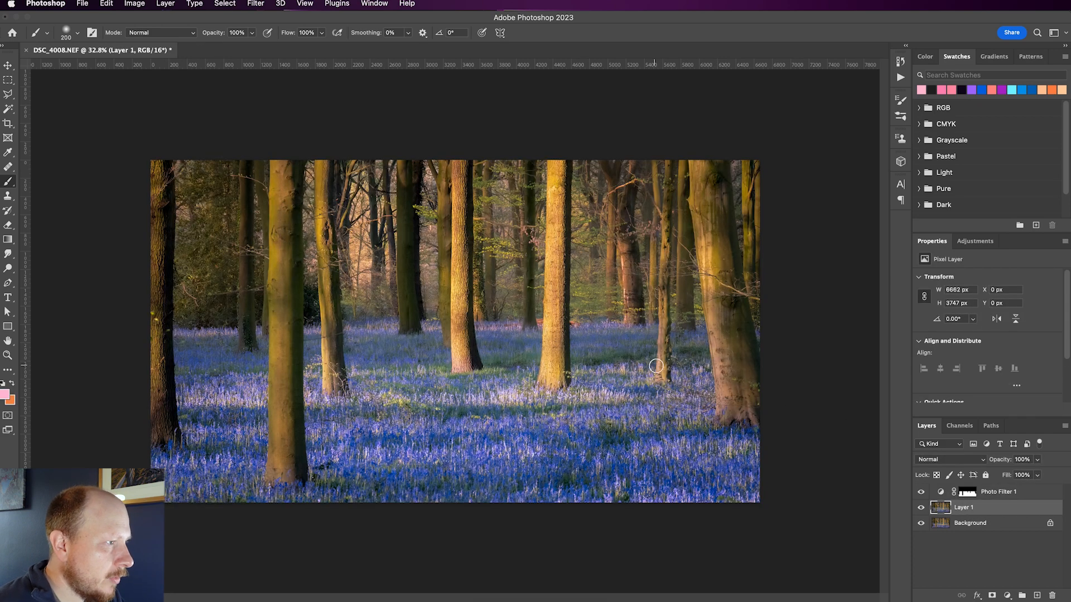
{"action": "key", "text": "bracketleft"}
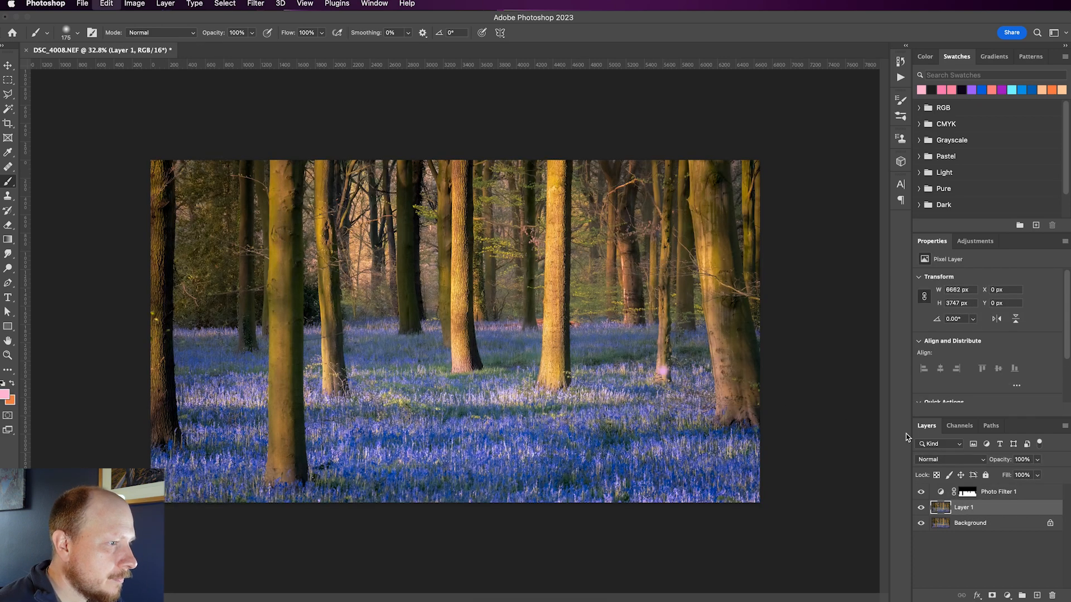
{"action": "left_click", "coordinate": [967, 492]}
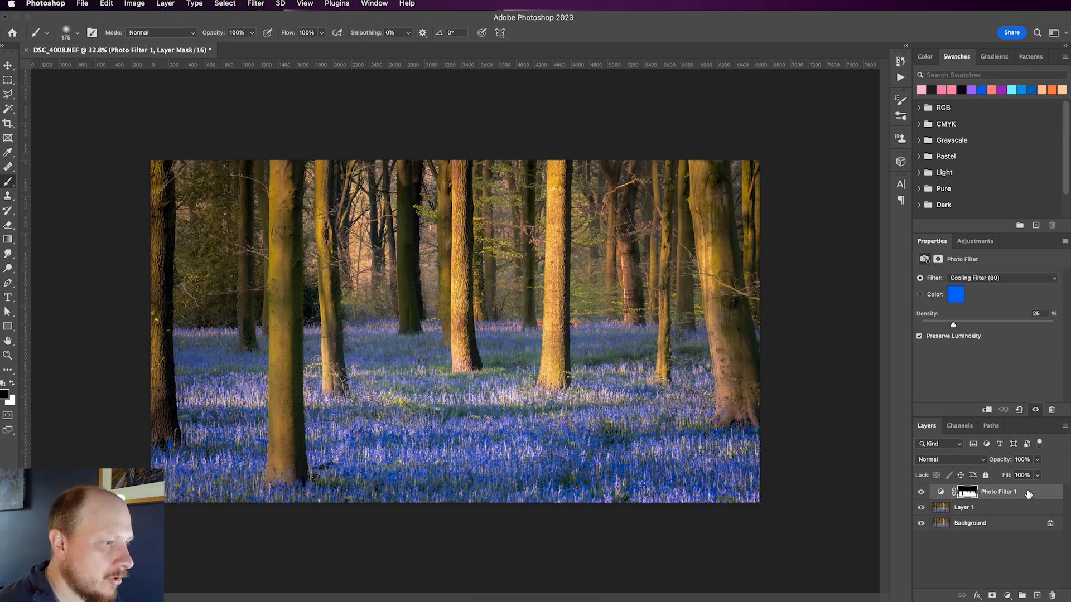
Lower the Photo Filter 1 layer's opacity to 55% and compare the result with only the Background layer shown.
{"action": "left_click", "coordinate": [1038, 460]}
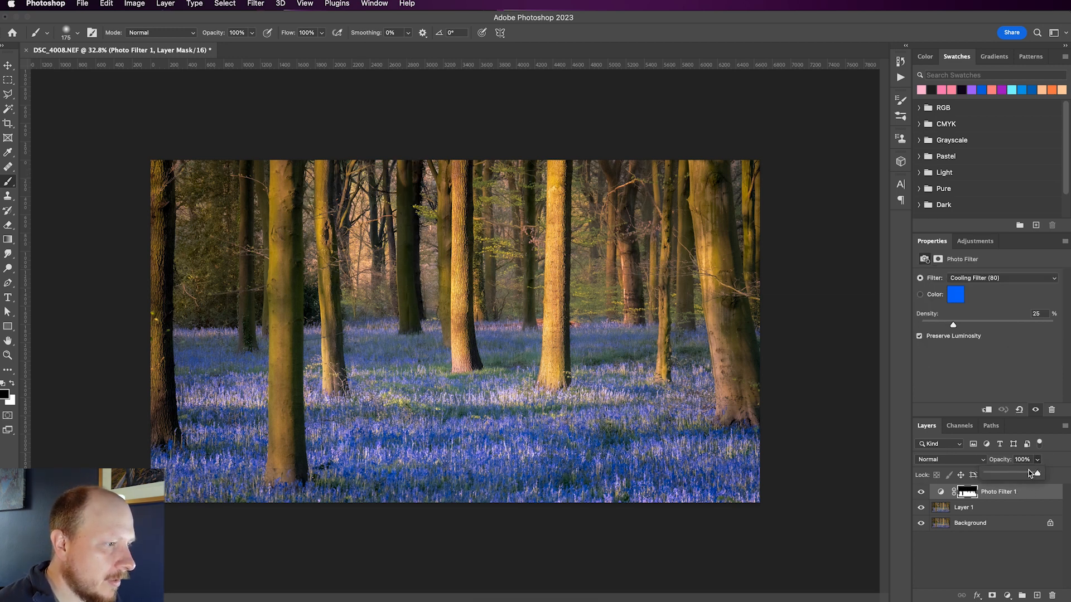
{"action": "mouse_move", "coordinate": [1025, 475]}
{"action": "left_mouse_down"}
{"action": "mouse_move", "coordinate": [962, 476]}
{"action": "mouse_move", "coordinate": [1009, 475]}
{"action": "left_mouse_up"}
{"action": "left_click", "coordinate": [1027, 496]}
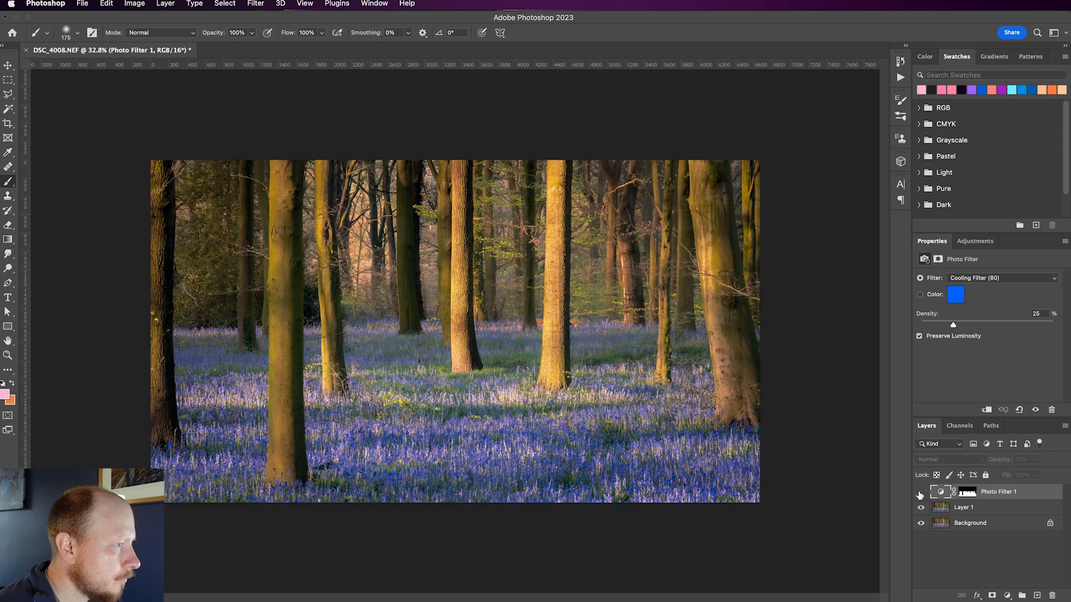
{"action": "left_click", "coordinate": [1036, 462]}
{"action": "left_click_drag", "start_coordinate": [1036, 475], "coordinate": [1041, 475]}
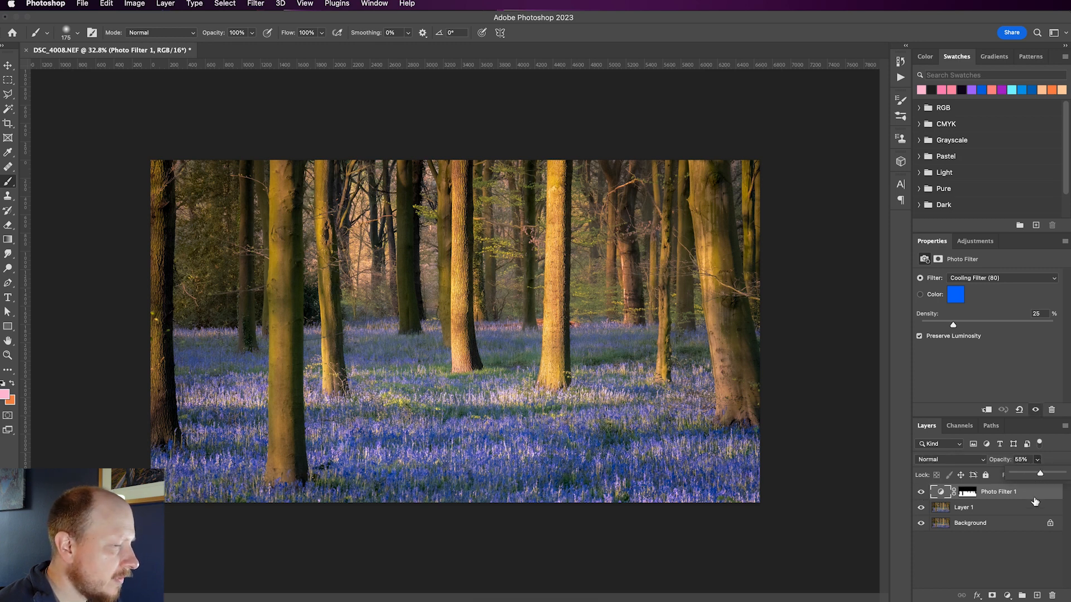
{"action": "left_click", "coordinate": [1039, 497]}
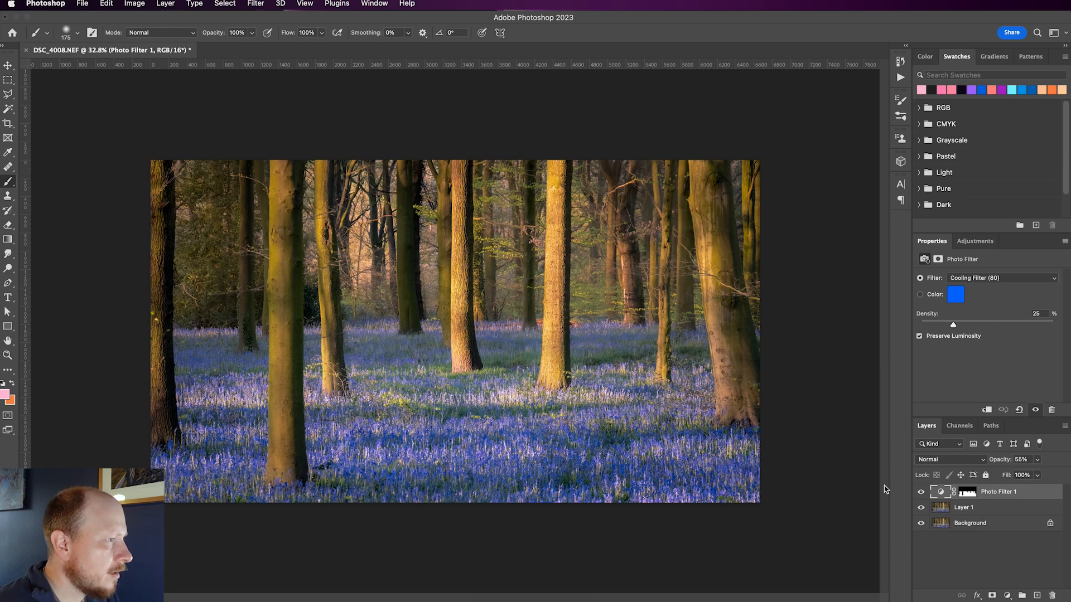
{"action": "left_click", "coordinate": [922, 523], "text": "alt"}
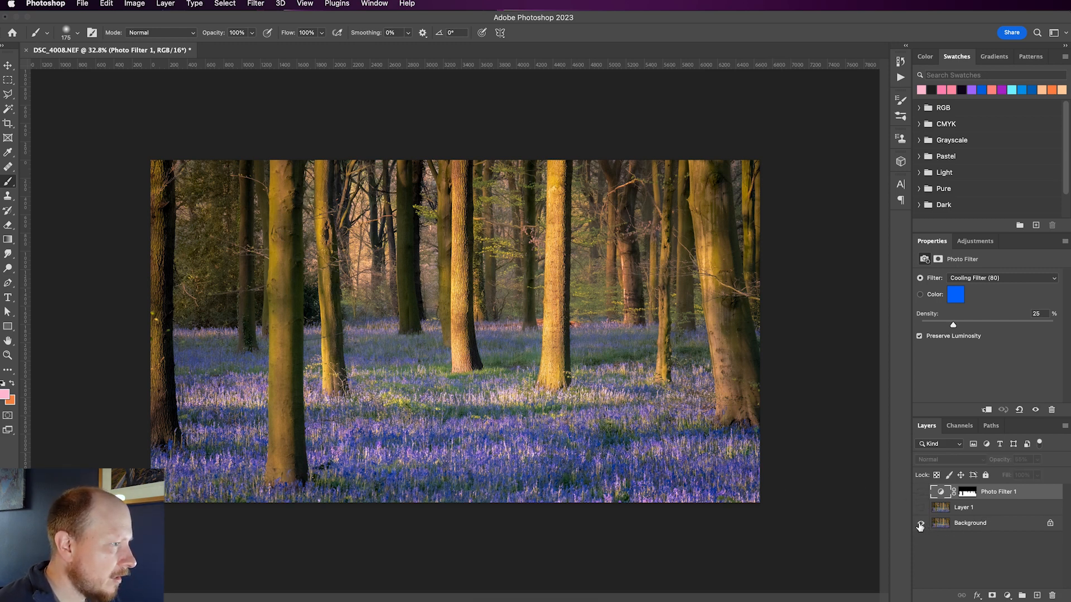
{"action": "left_click", "coordinate": [921, 524], "text": "alt"}
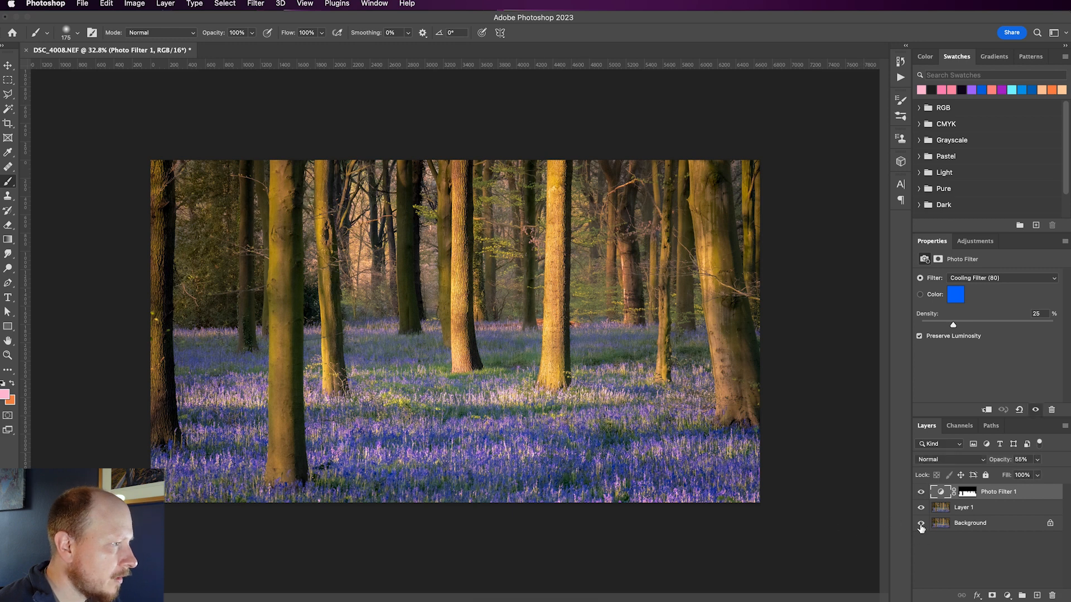